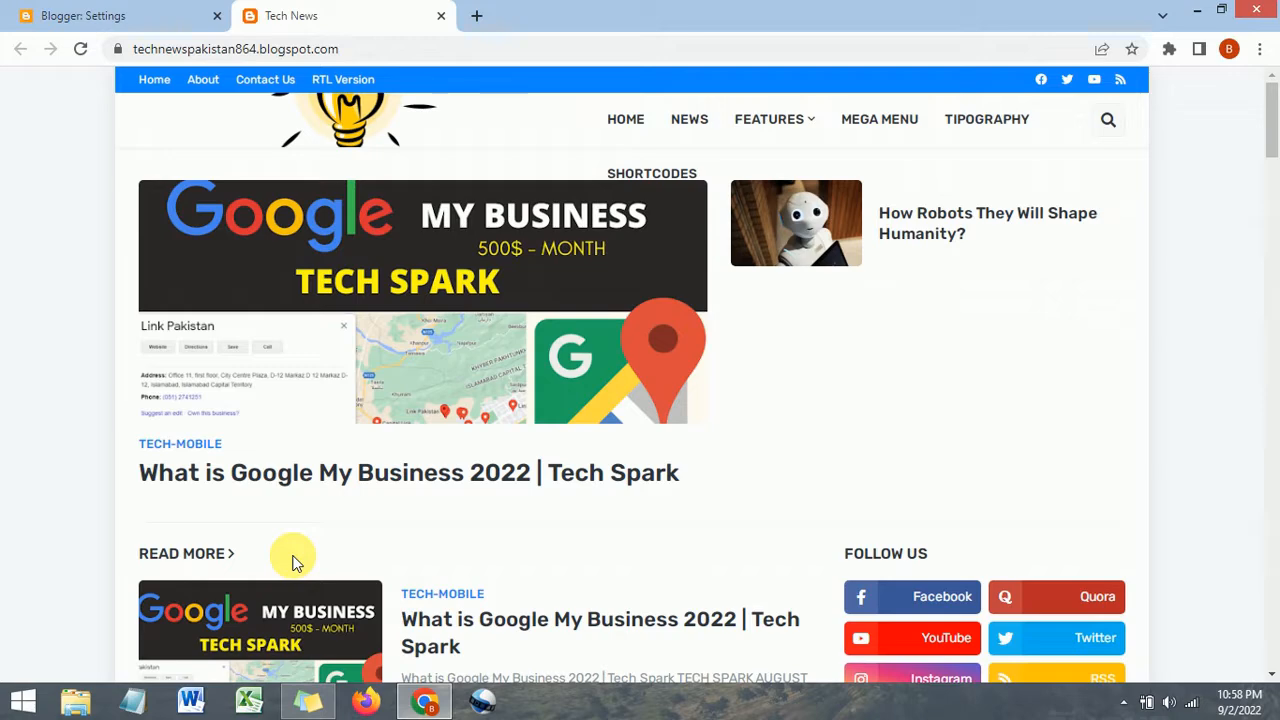
pyautogui.scroll(-1, 545, 340)
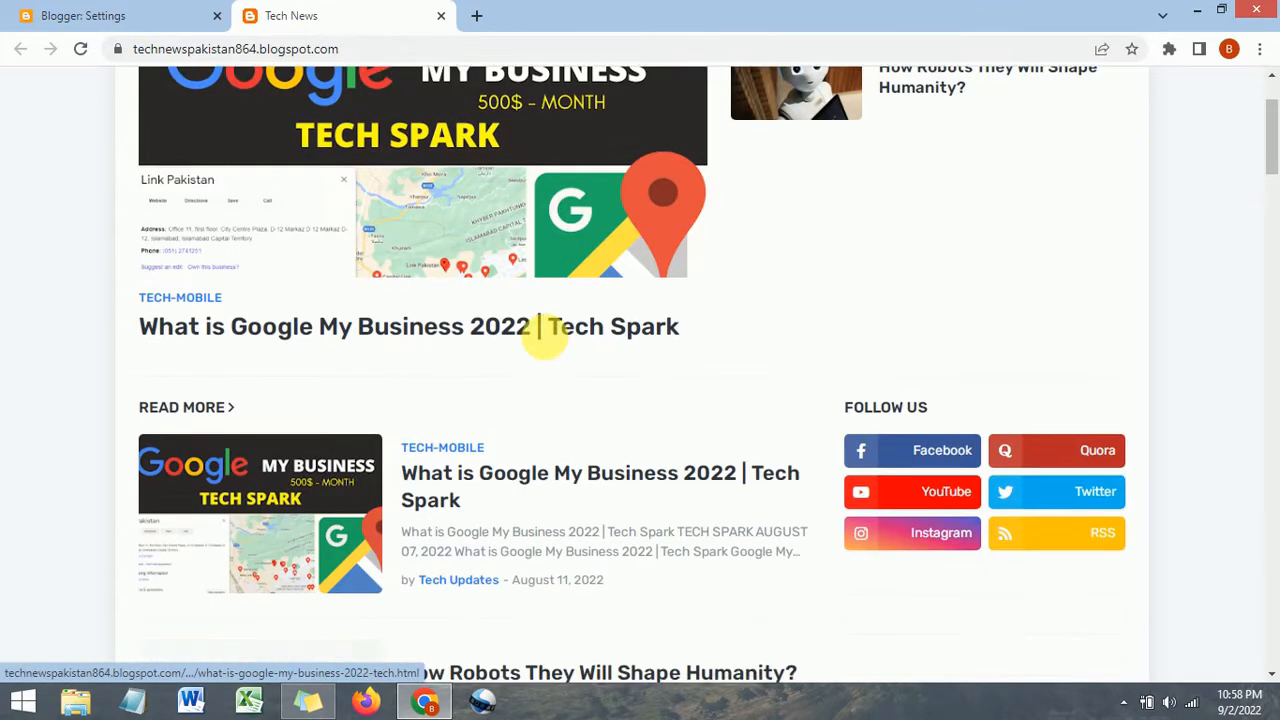
pyautogui.scroll(1, 545, 340)
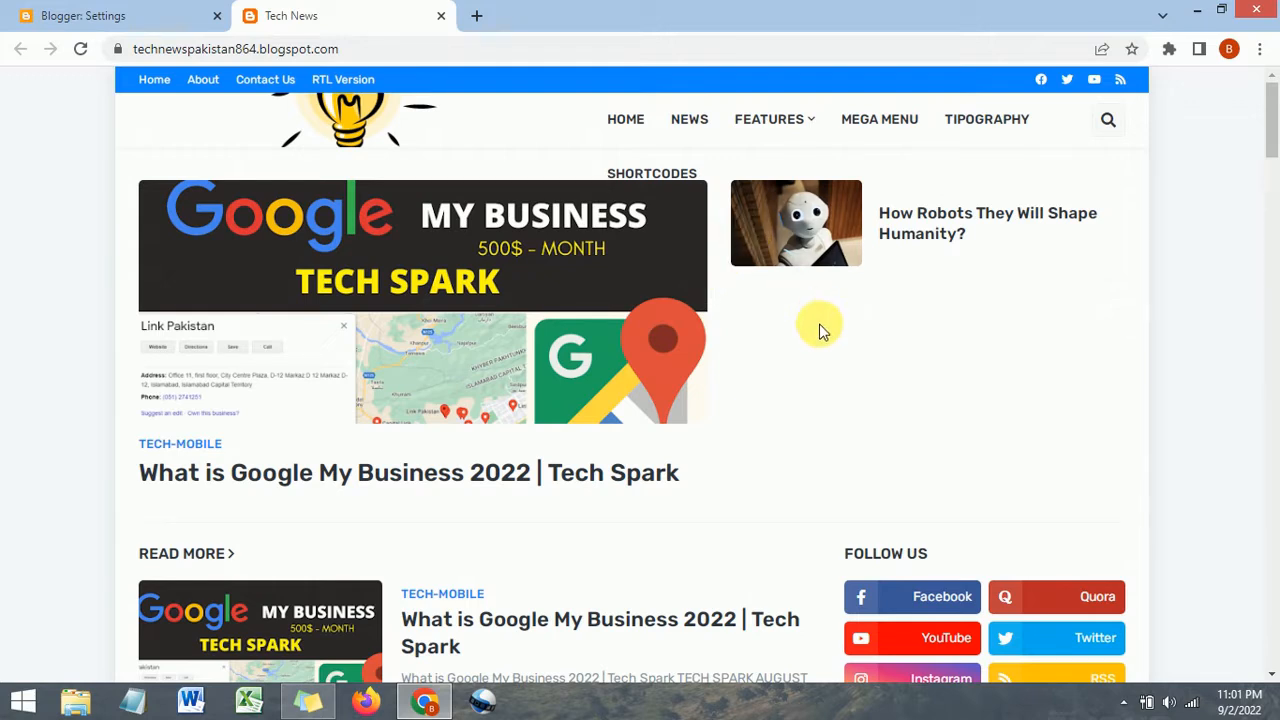
pyautogui.scroll(-2, 812, 335)
pyautogui.scroll(2, 812, 326)
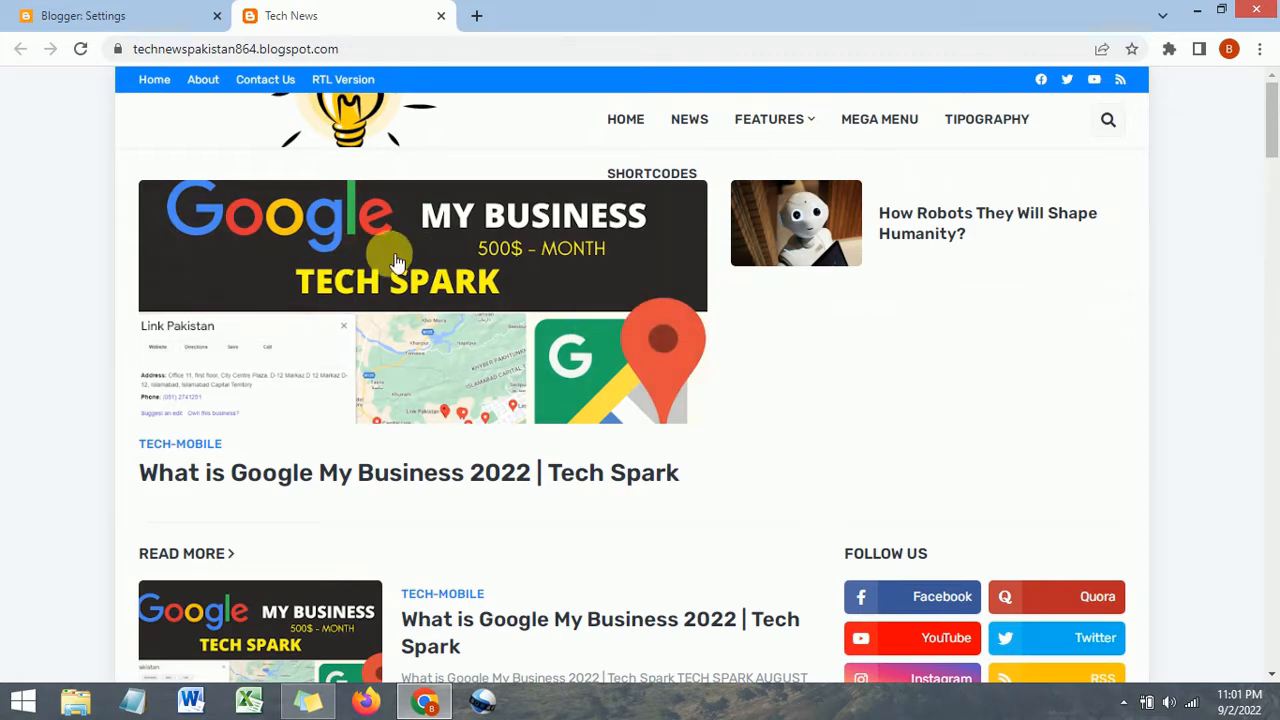
pyautogui.scroll(-2, 500, 258)
pyautogui.scroll(2, 505, 258)
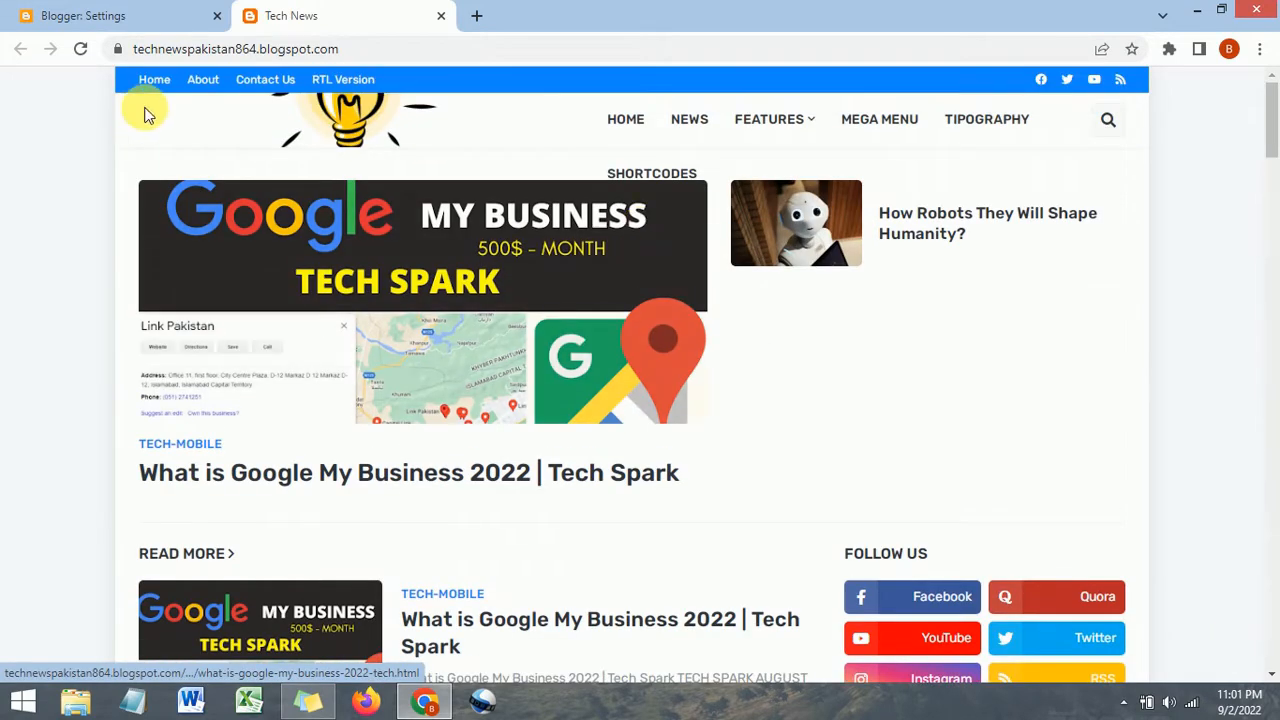
# Switch to the Tech News blog's Blogger settings and locate the Crawlers and indexing section.
pyautogui.click(175, 10)
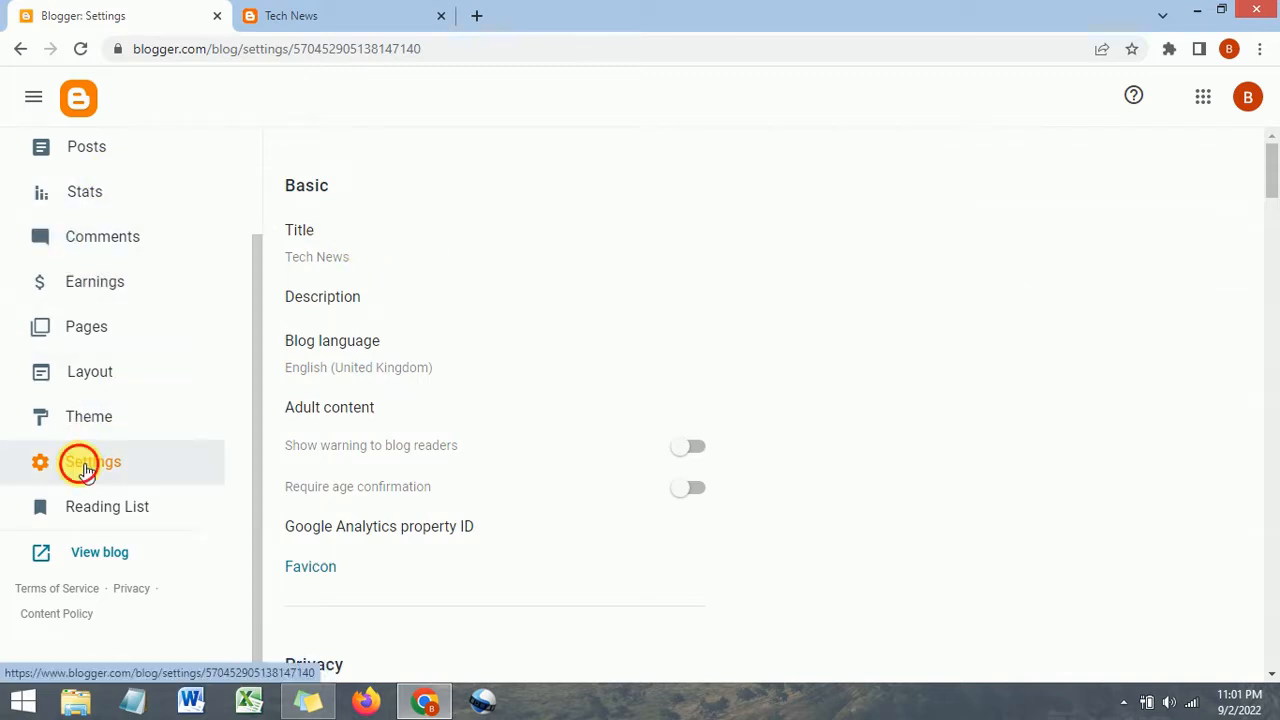
pyautogui.scroll(2, 80, 465)
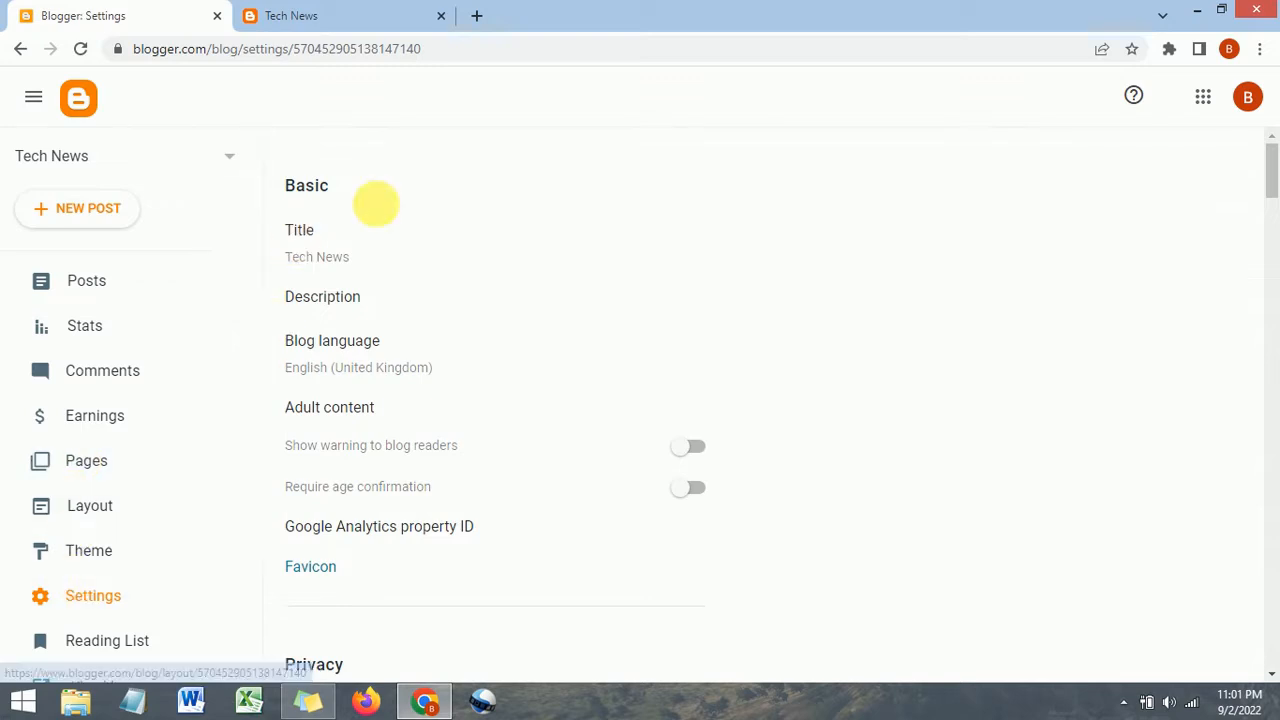
pyautogui.scroll(-2, 343, 205)
pyautogui.scroll(2, 349, 220)
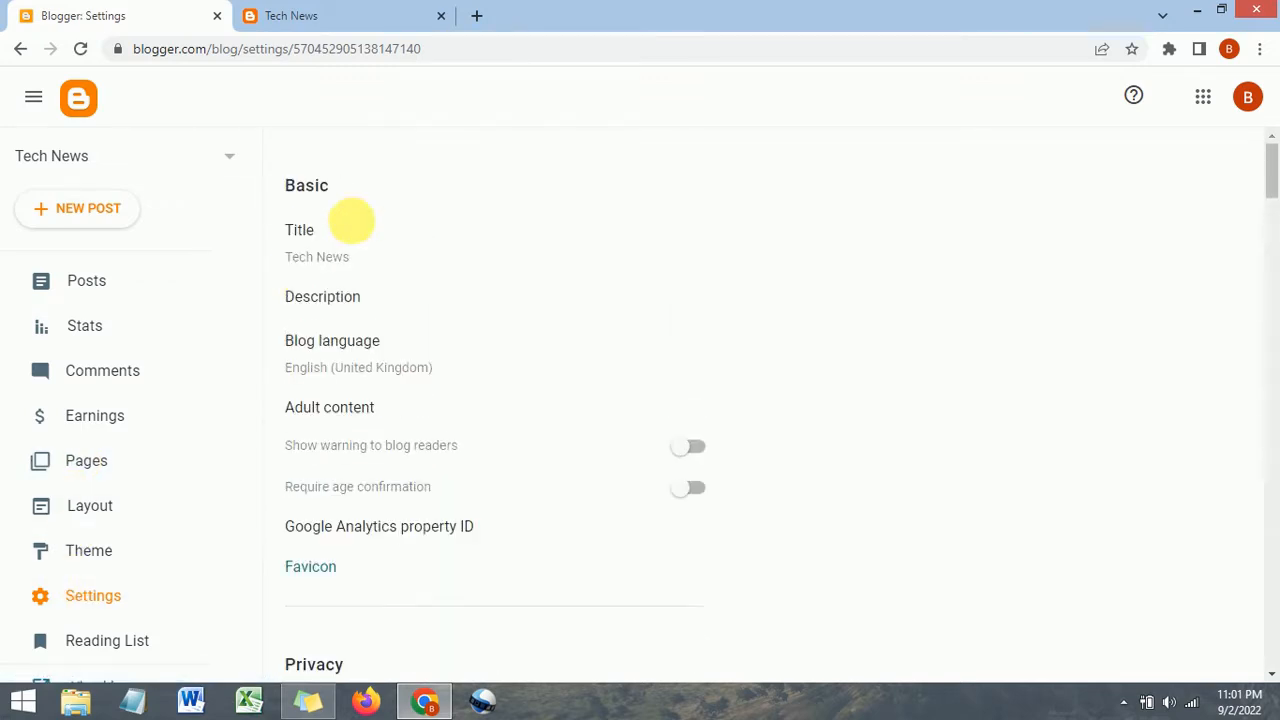
pyautogui.scroll(-5, 390, 300)
pyautogui.scroll(-6, 400, 390)
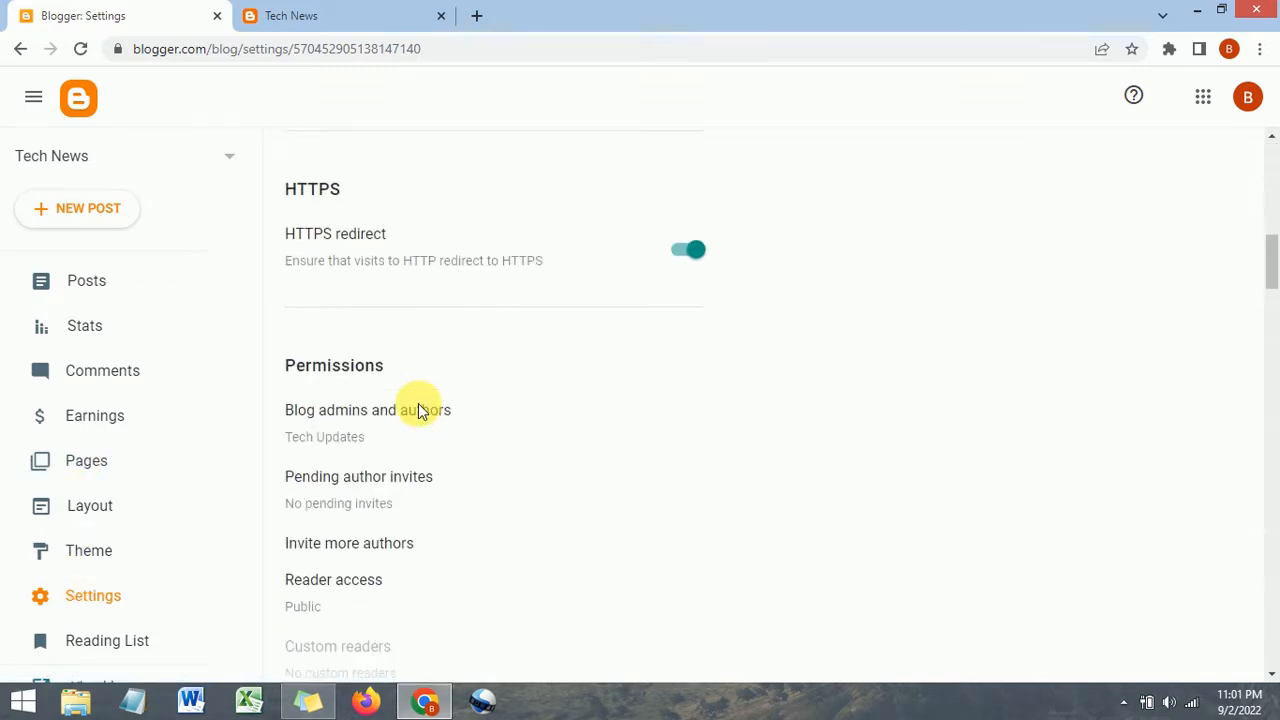
pyautogui.scroll(-15, 410, 364)
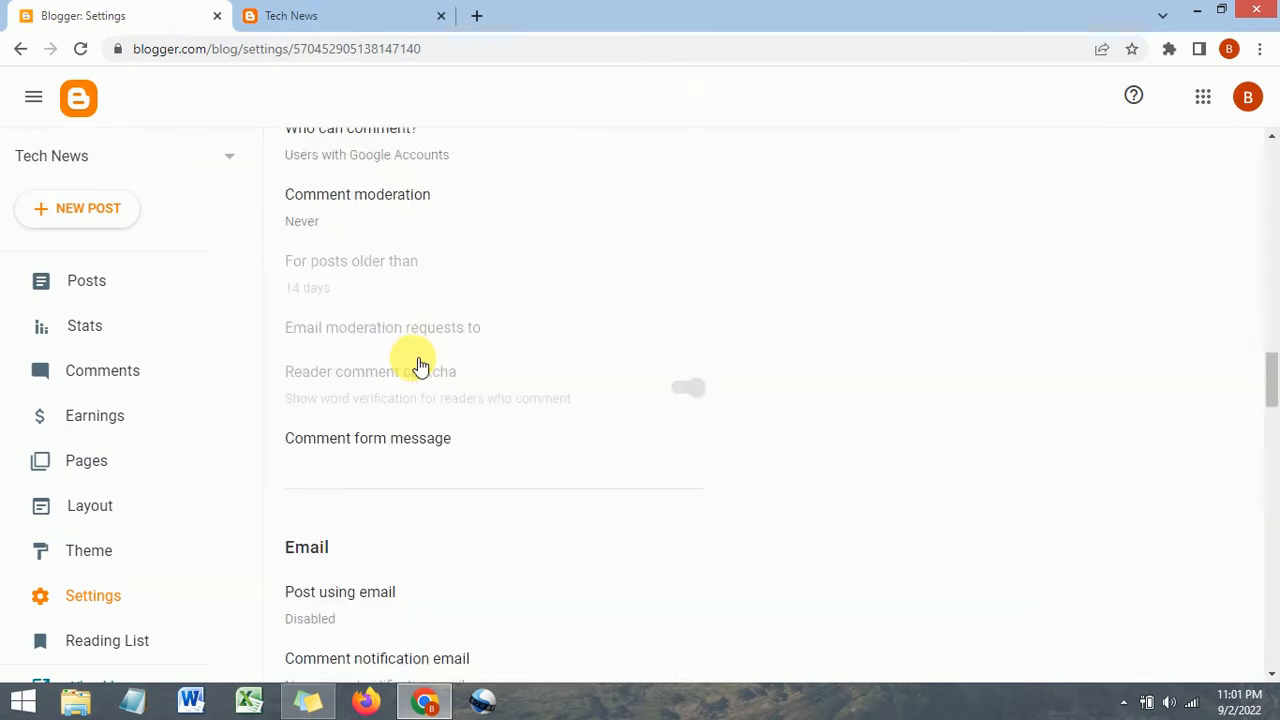
pyautogui.scroll(-12, 420, 366)
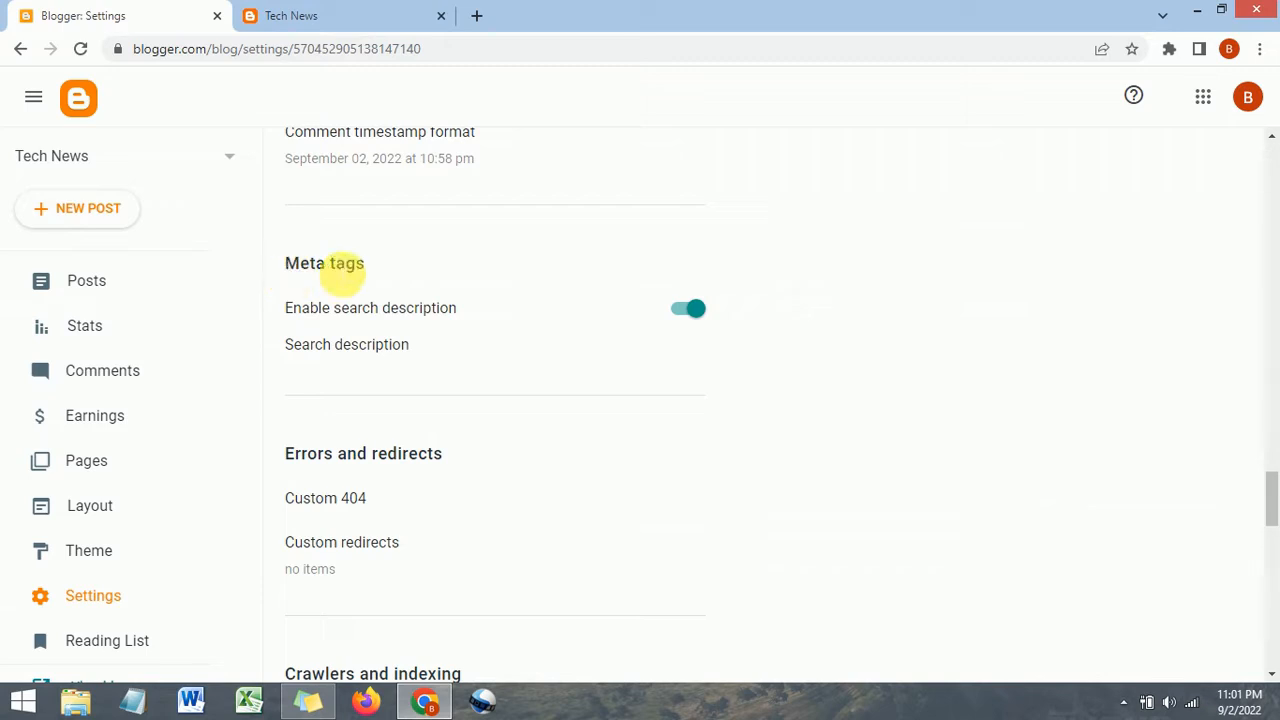
pyautogui.scroll(-4, 440, 460)
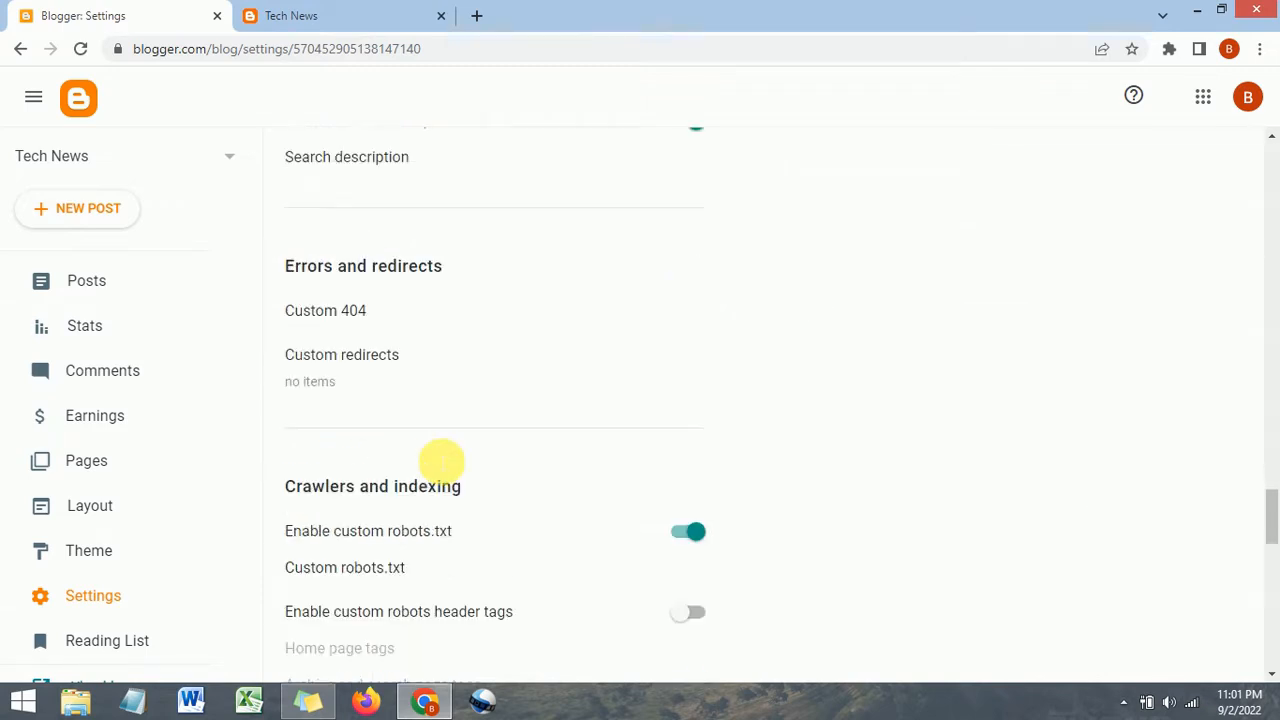
pyautogui.moveTo(283, 298); pyautogui.dragTo(477, 296)
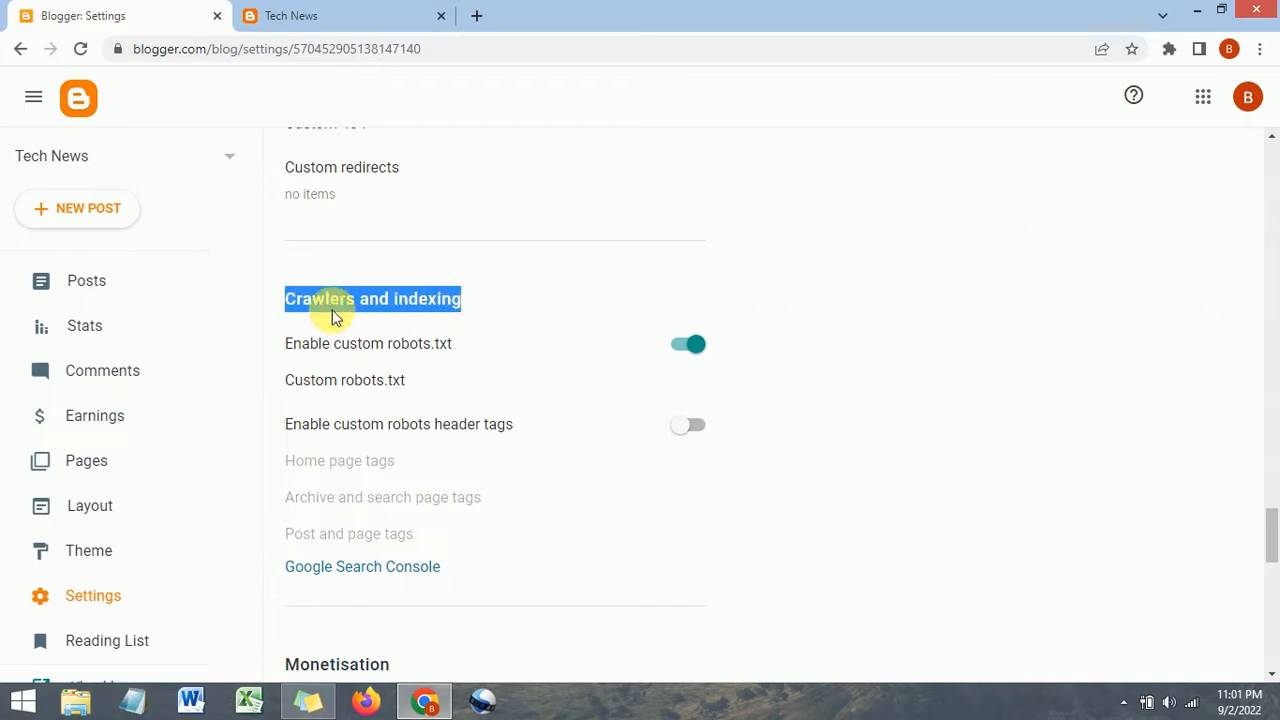
pyautogui.click(445, 299)
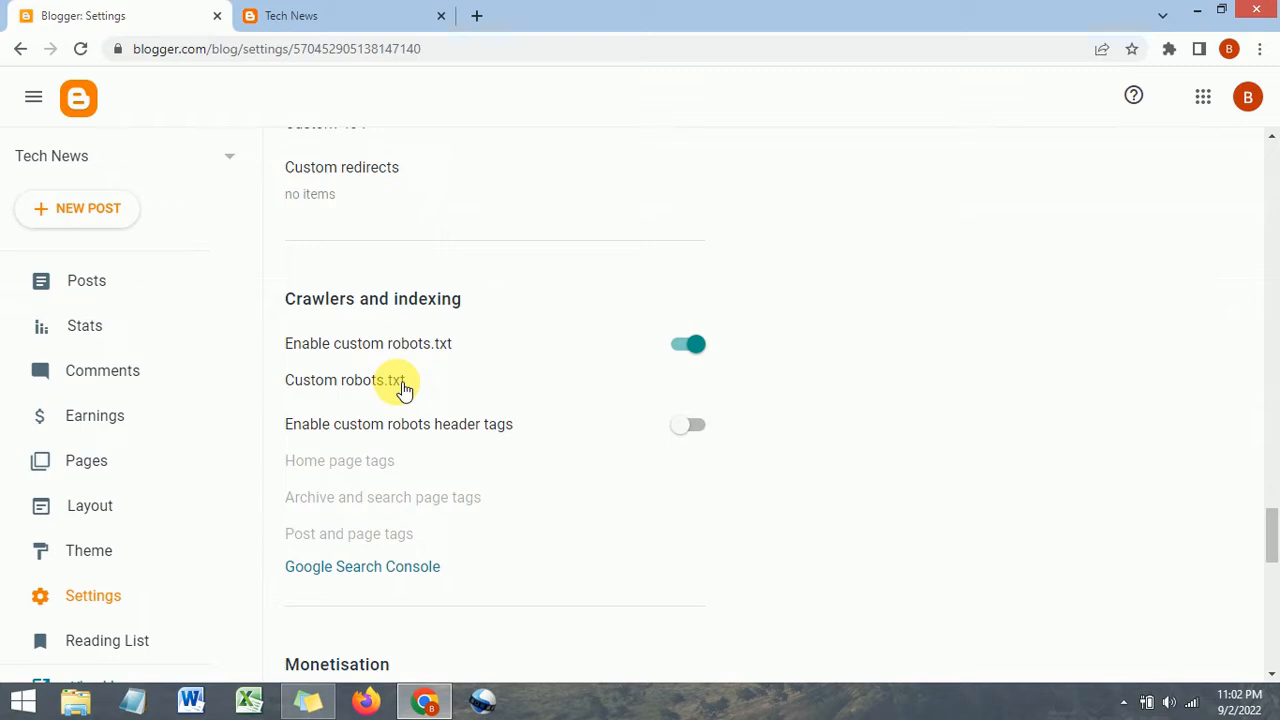
# Turn custom robots.txt off and on again, and open its text entry dialog without saving anything.
pyautogui.click(688, 344)
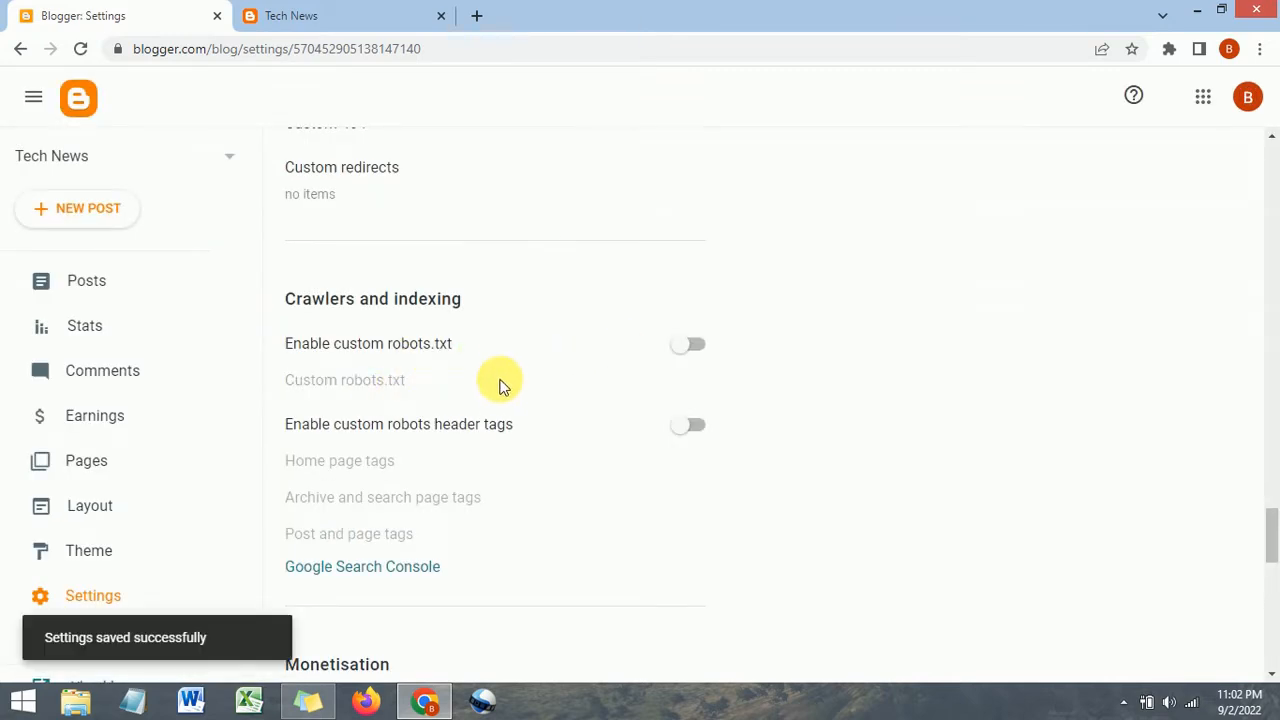
pyautogui.click(700, 346)
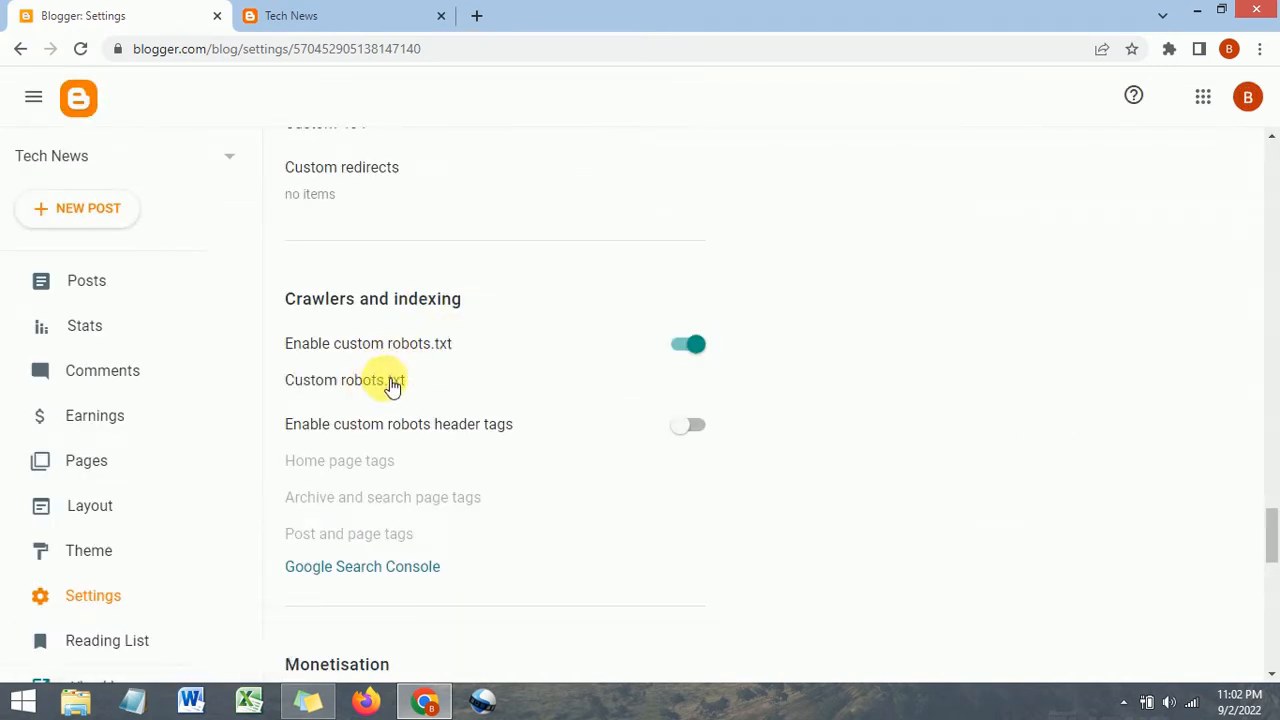
pyautogui.click(358, 384)
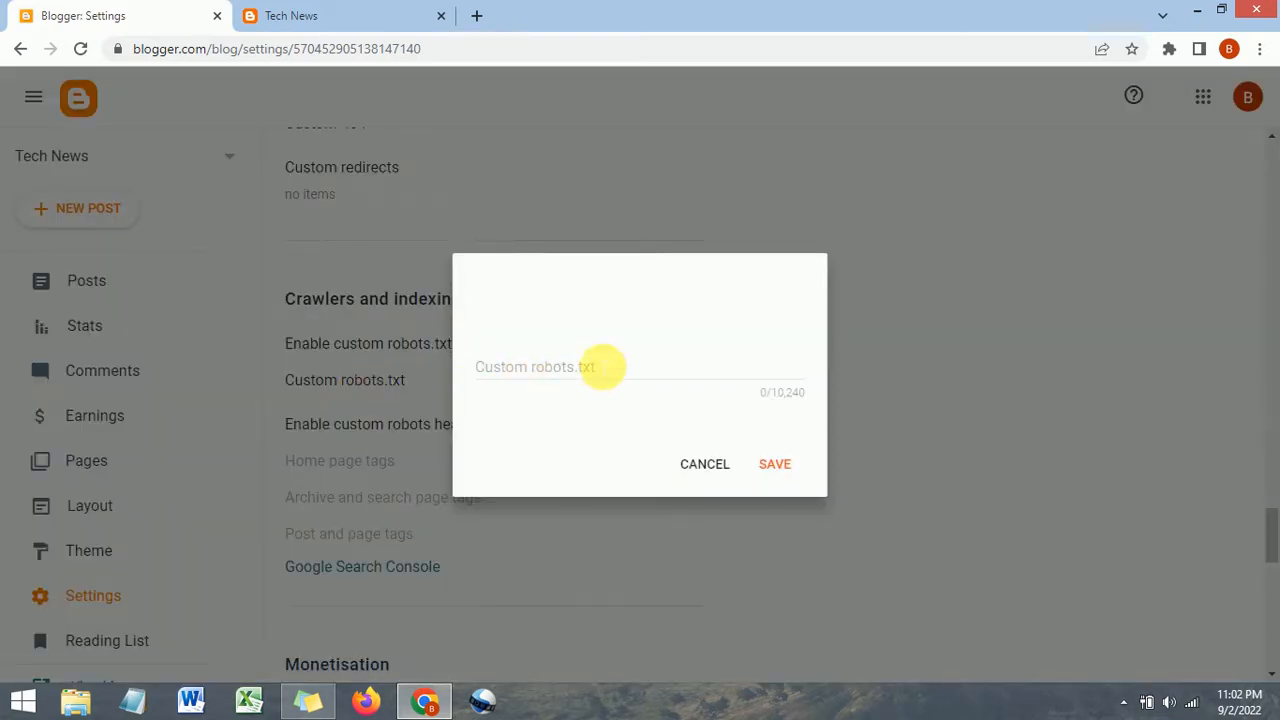
pyautogui.click(712, 468)
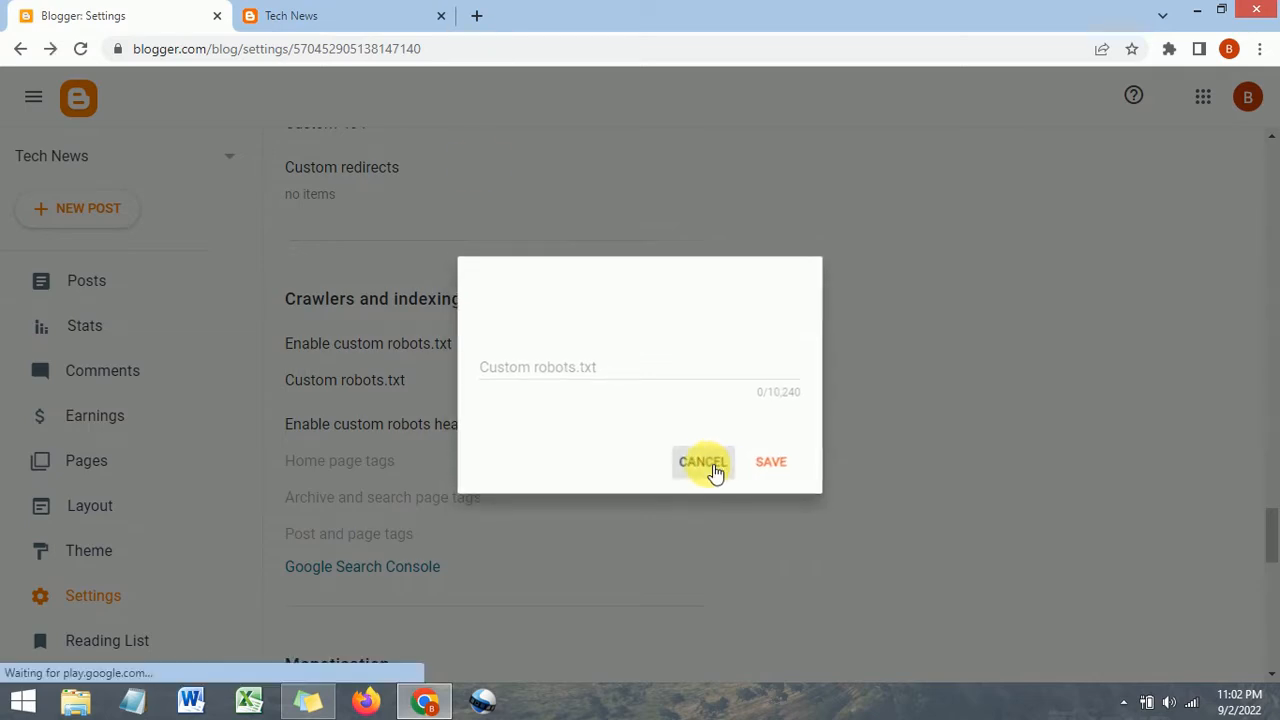
# Open the Google home page in a new browser tab by searching for Google.
pyautogui.click(340, 10)
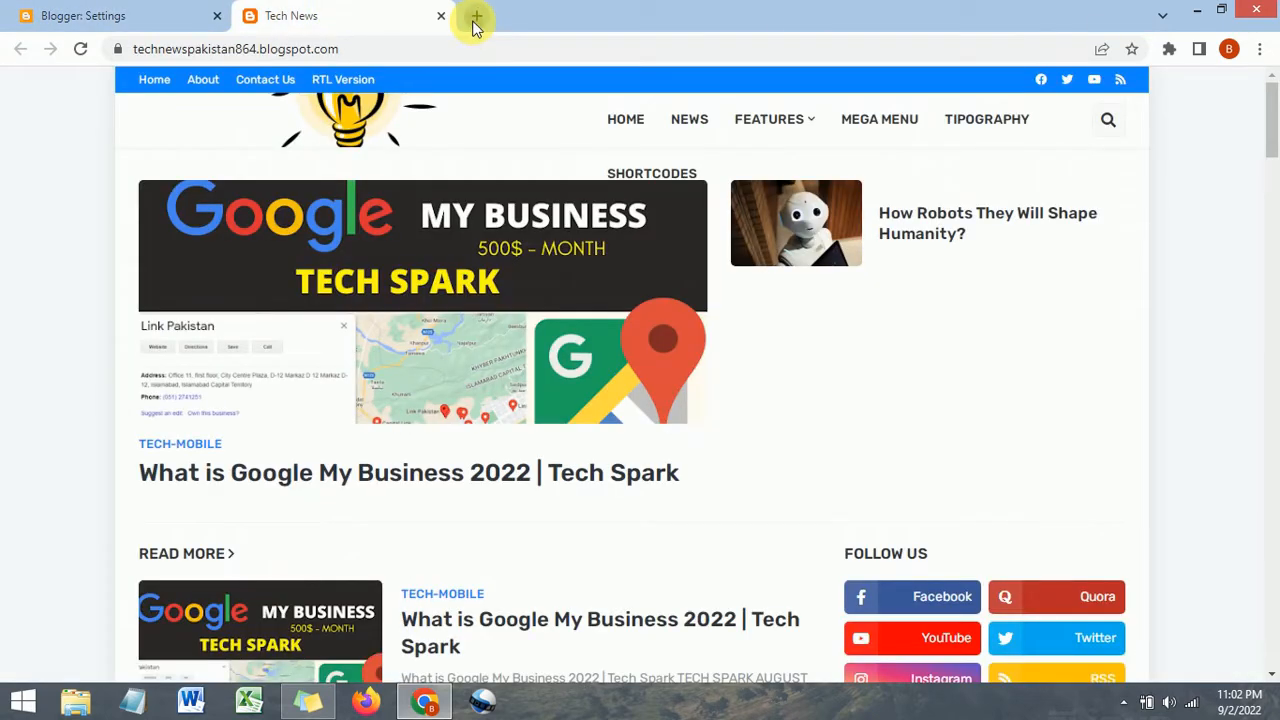
pyautogui.click(475, 16)
pyautogui.write('googgle')
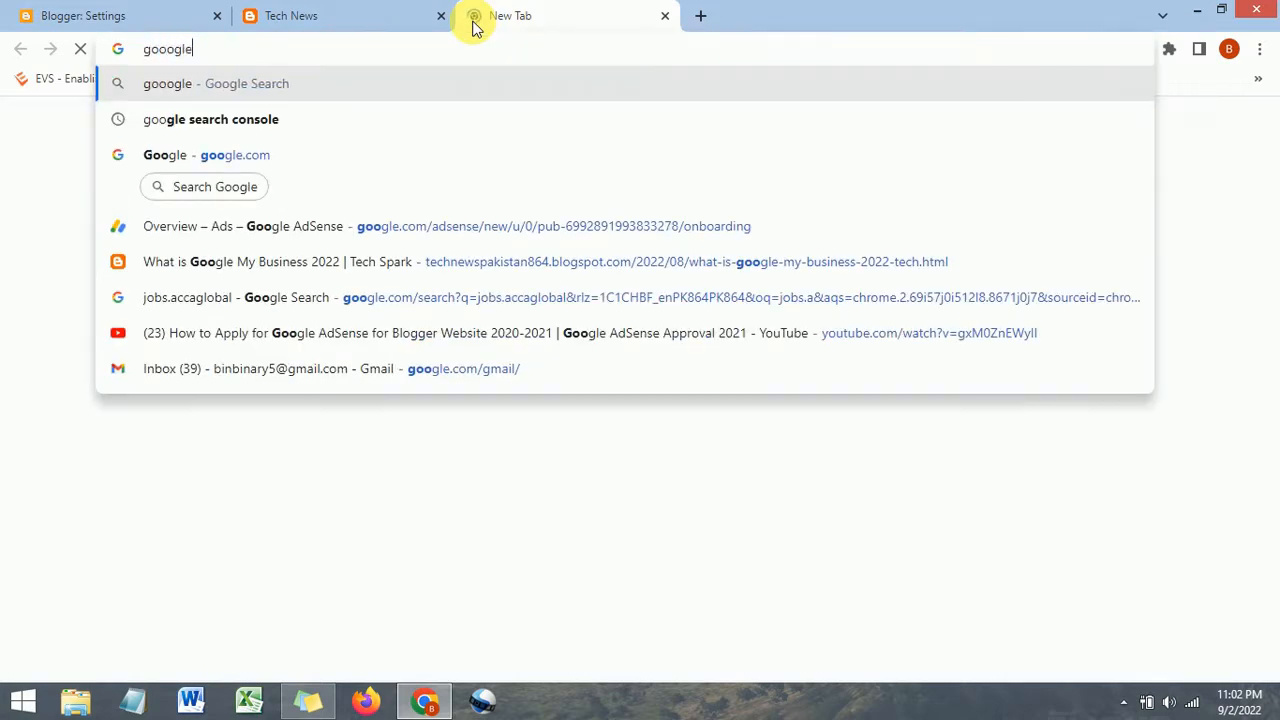
pyautogui.press('Return')
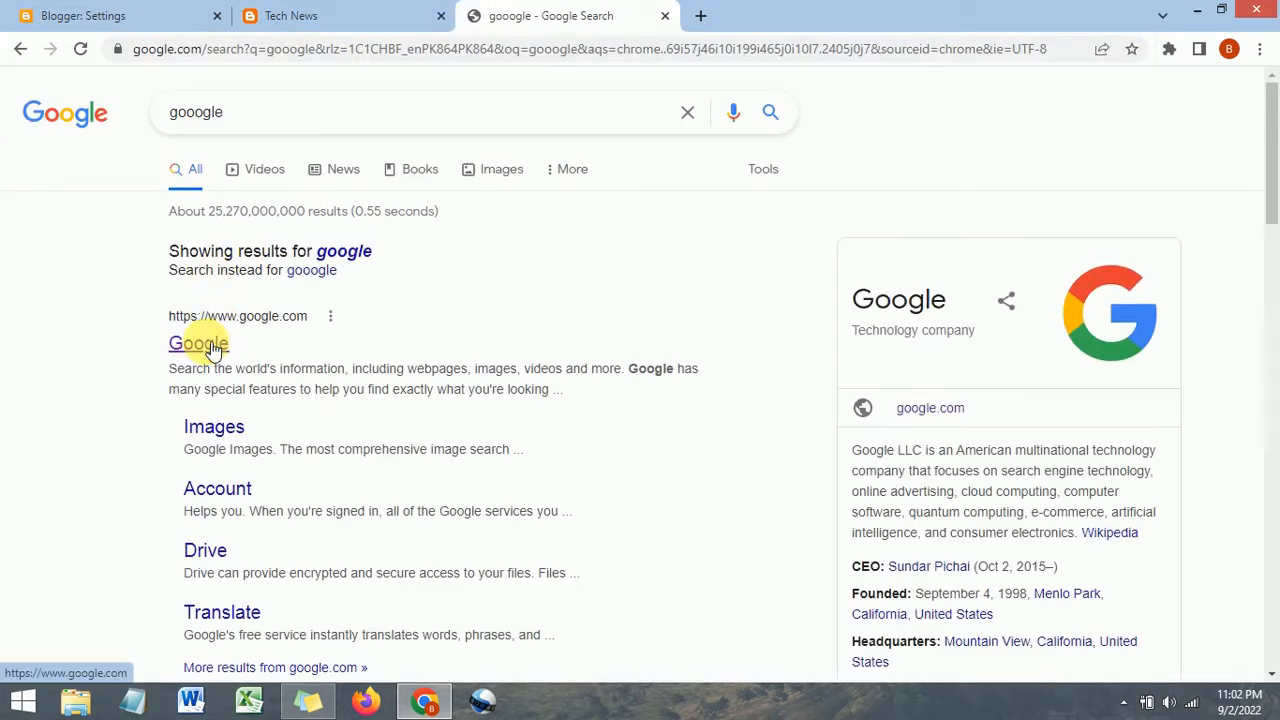
pyautogui.click(206, 345)
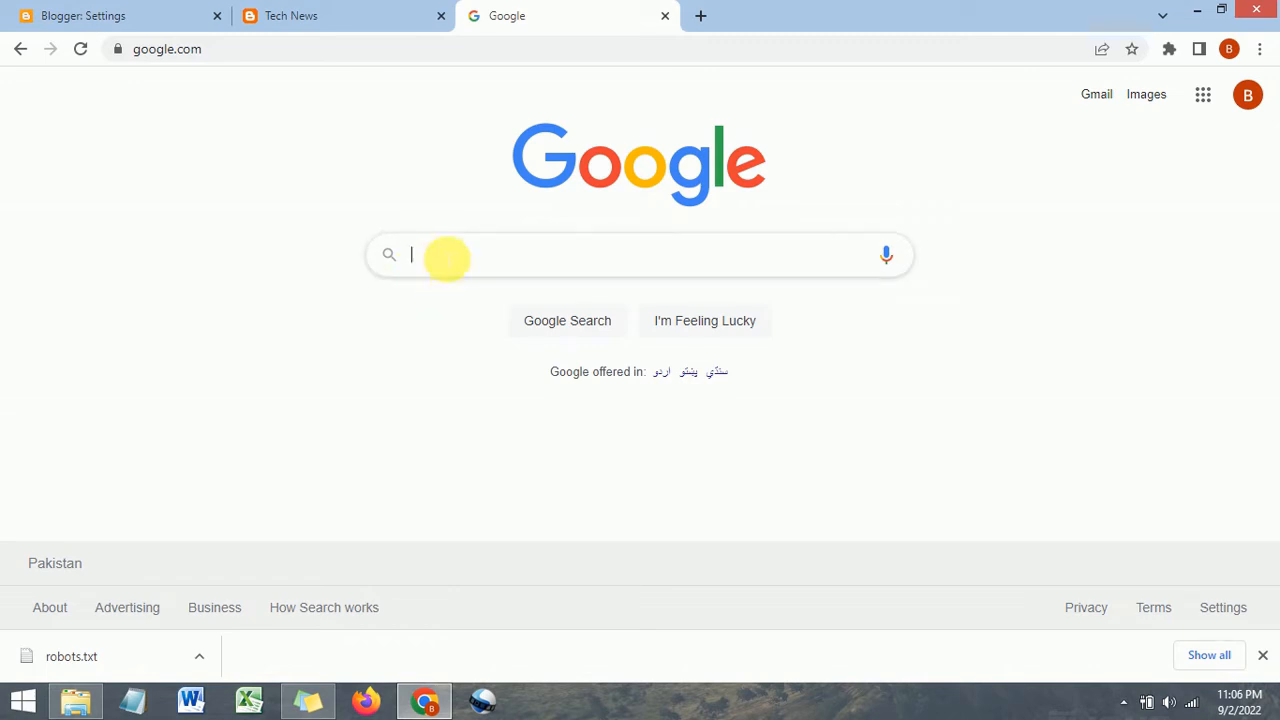
pyautogui.click(312, 699)
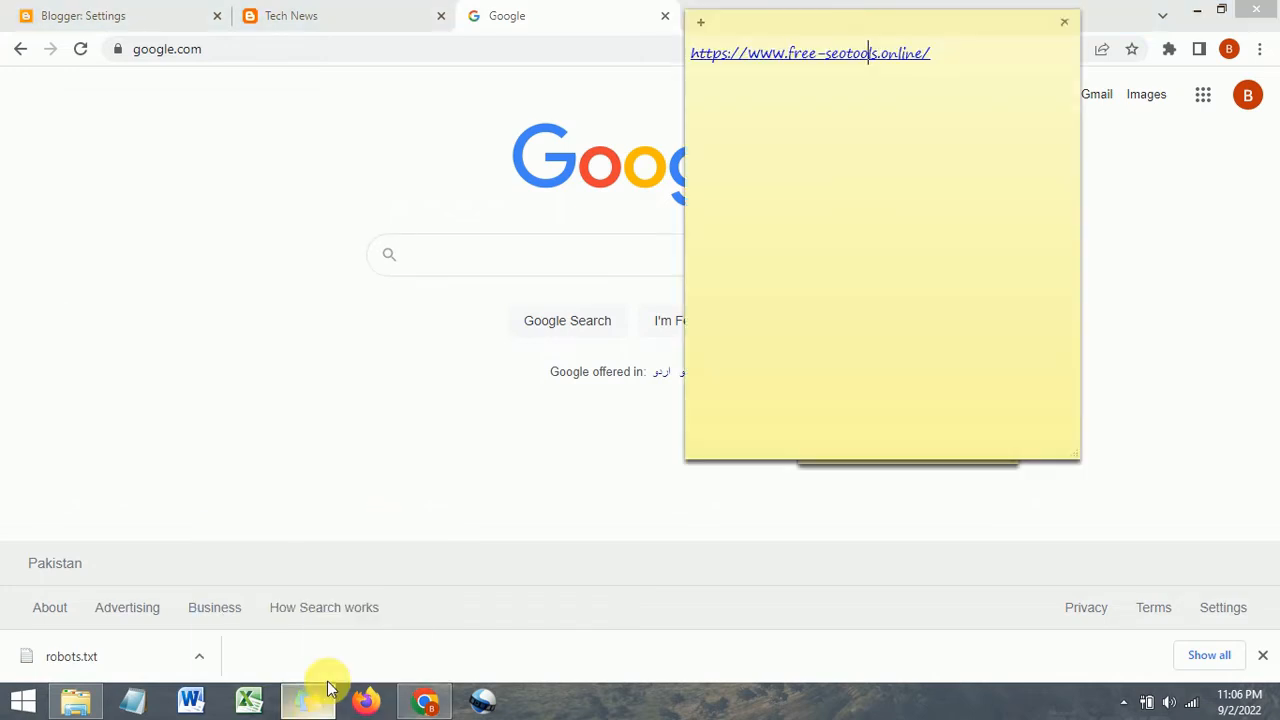
pyautogui.moveTo(944, 65); pyautogui.dragTo(682, 80)
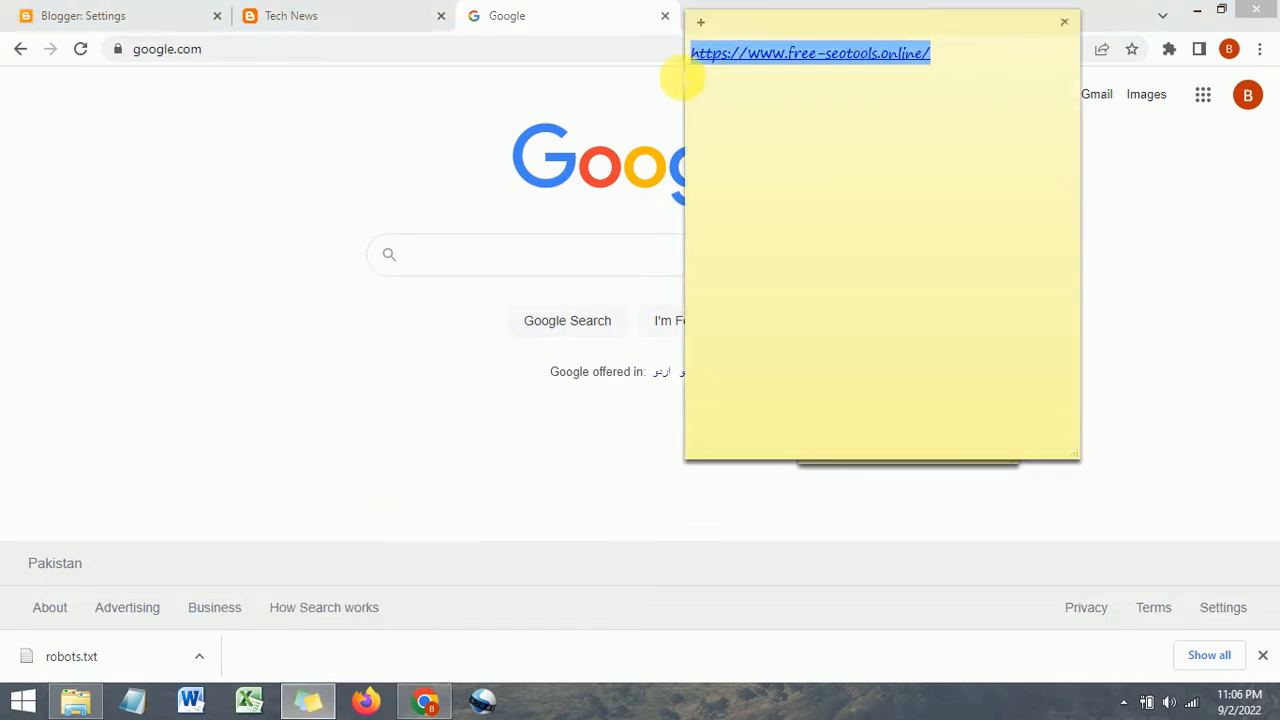
pyautogui.rightClick(754, 108)
pyautogui.click(965, 78)
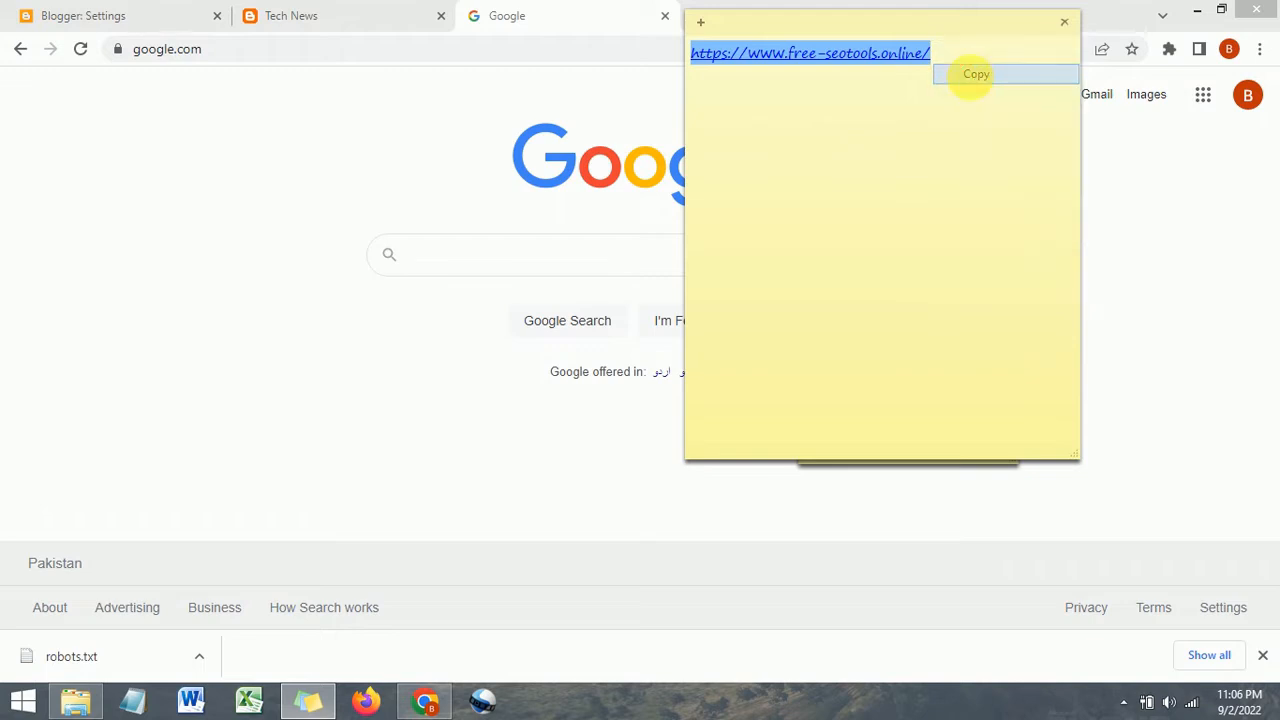
pyautogui.click(487, 263)
pyautogui.hotkey('ctrl', 'v')
pyautogui.press('Return')
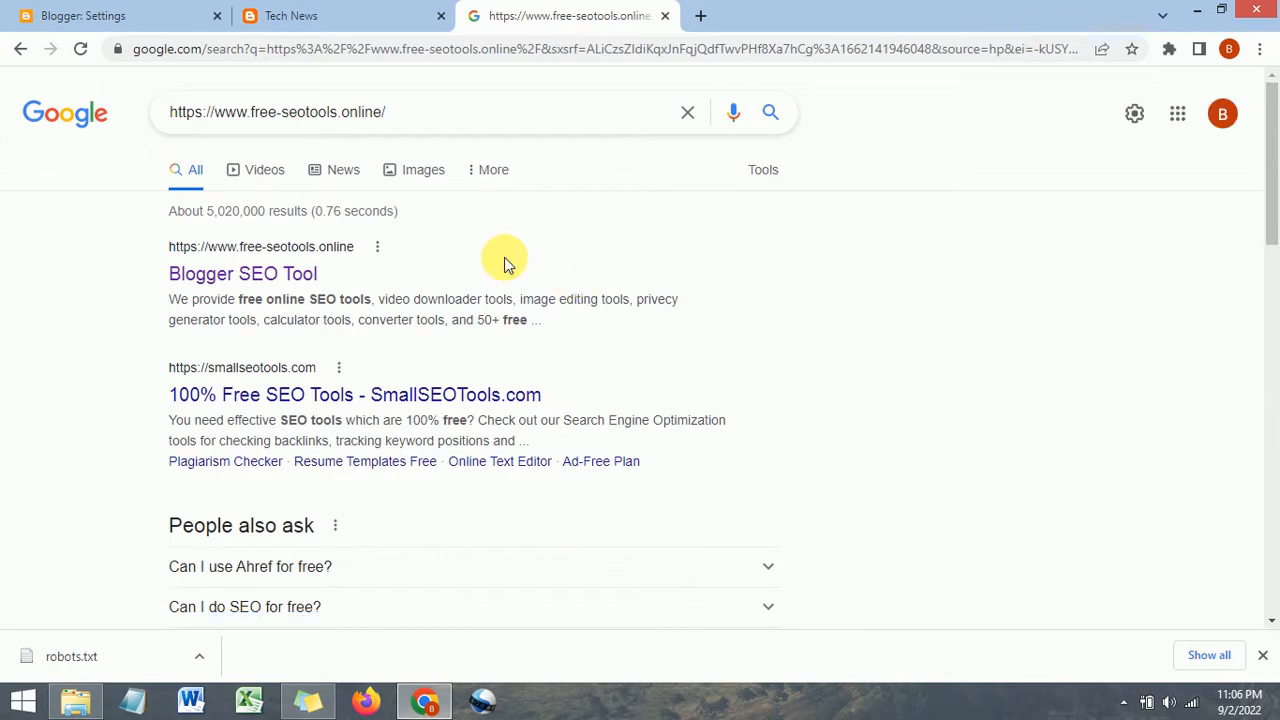
# Open the Blogger SEO Tool result in its own browser tab and close the Google search results.
pyautogui.rightClick(290, 288)
pyautogui.click(297, 292)
pyautogui.scroll(-3, 296, 296)
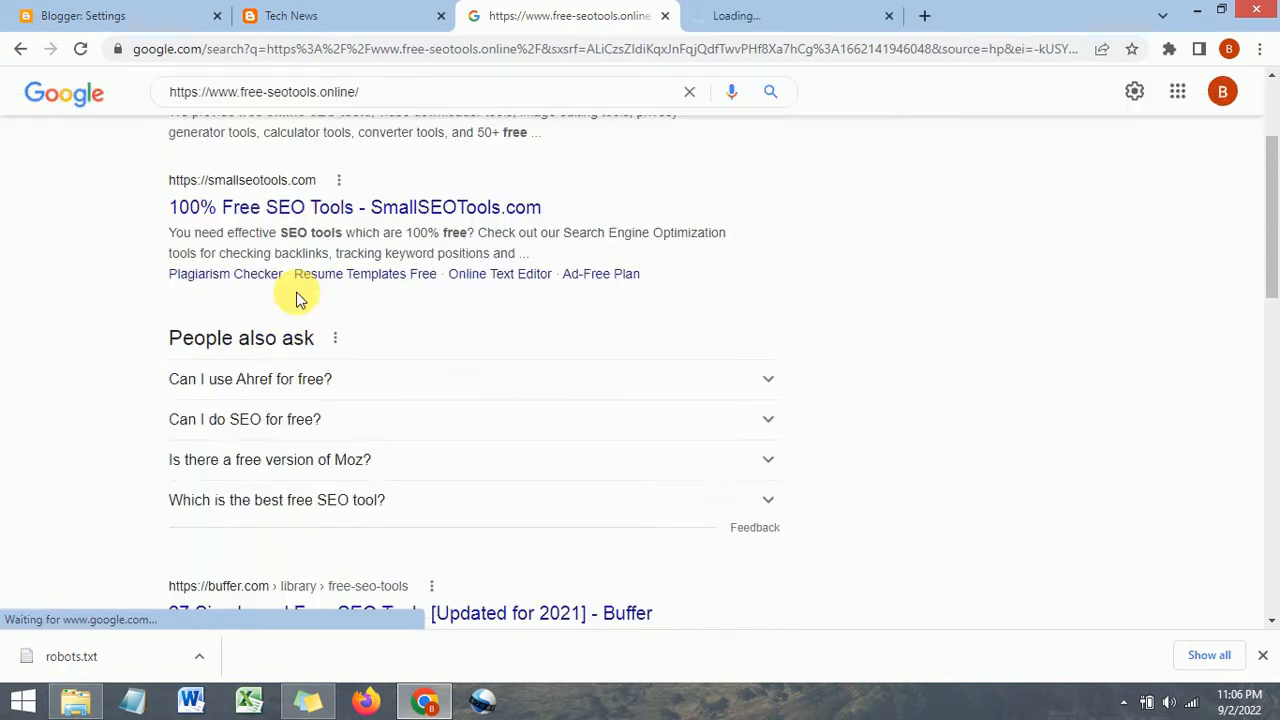
pyautogui.scroll(3, 297, 288)
pyautogui.click(790, 16)
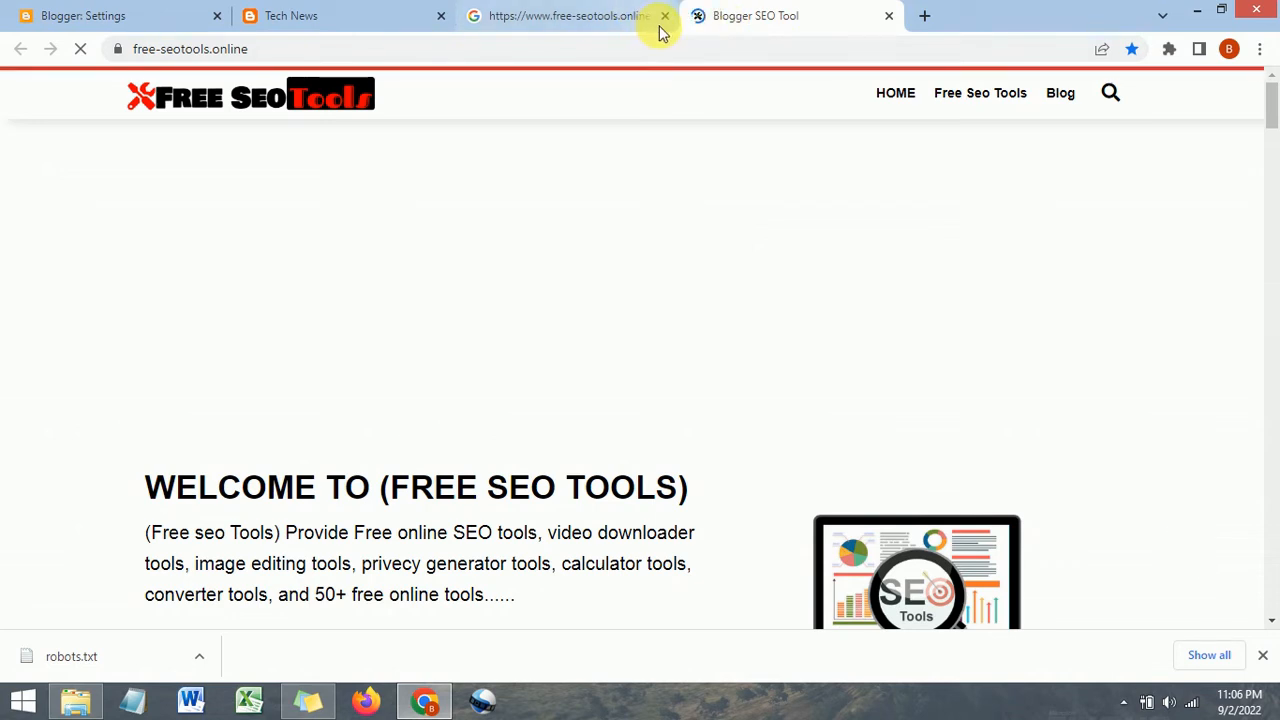
pyautogui.click(665, 17)
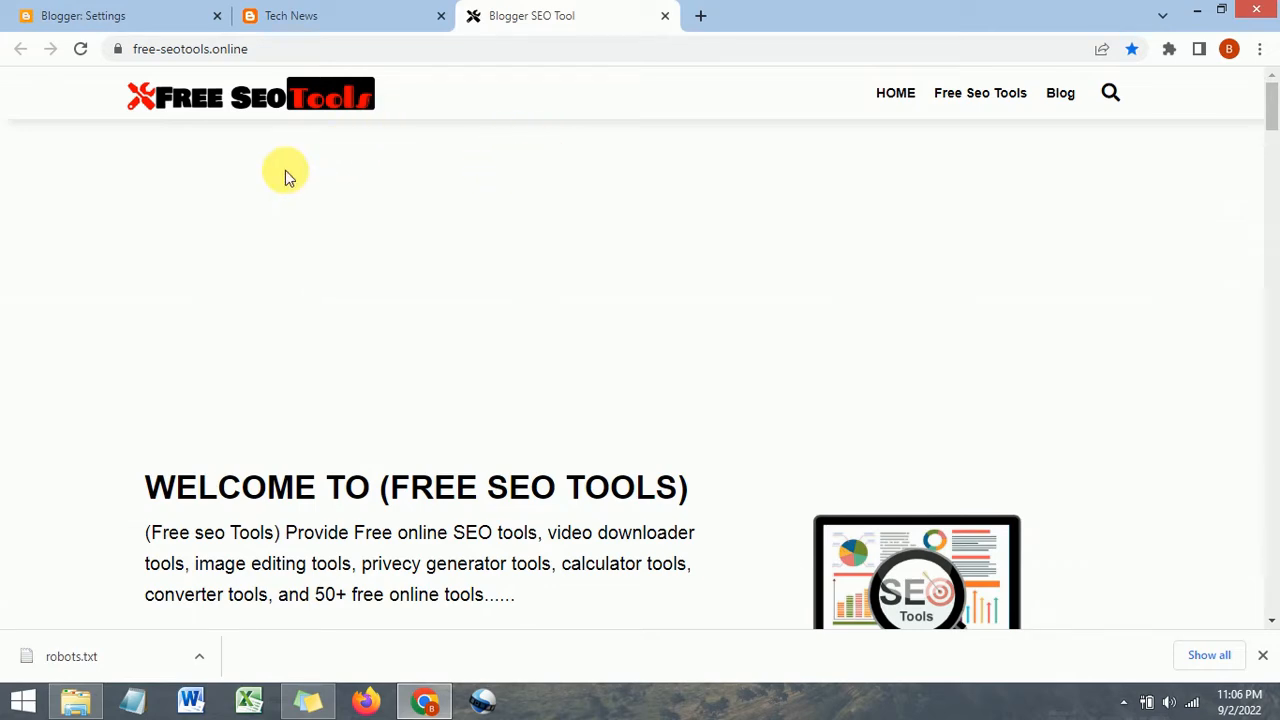
# Look through the tools on the Free SEO Tools home page and open the Robots.txt Generator.
pyautogui.scroll(-5, 358, 183)
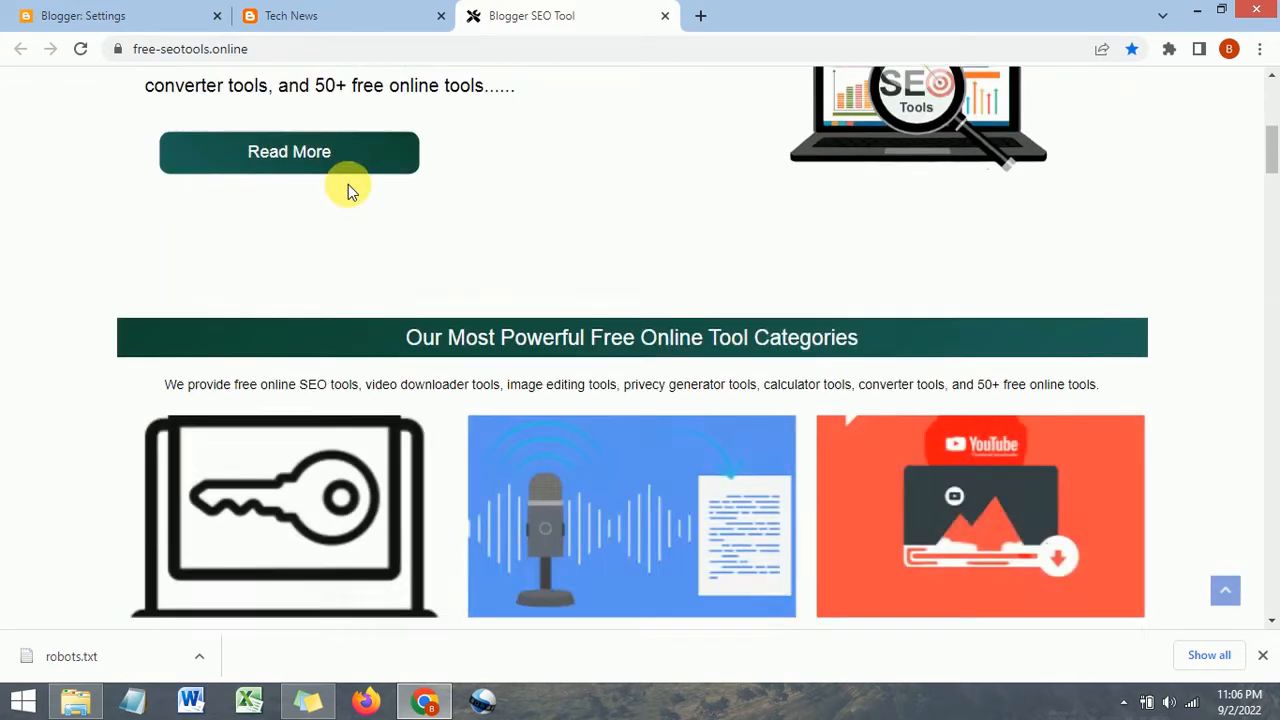
pyautogui.scroll(-3, 409, 175)
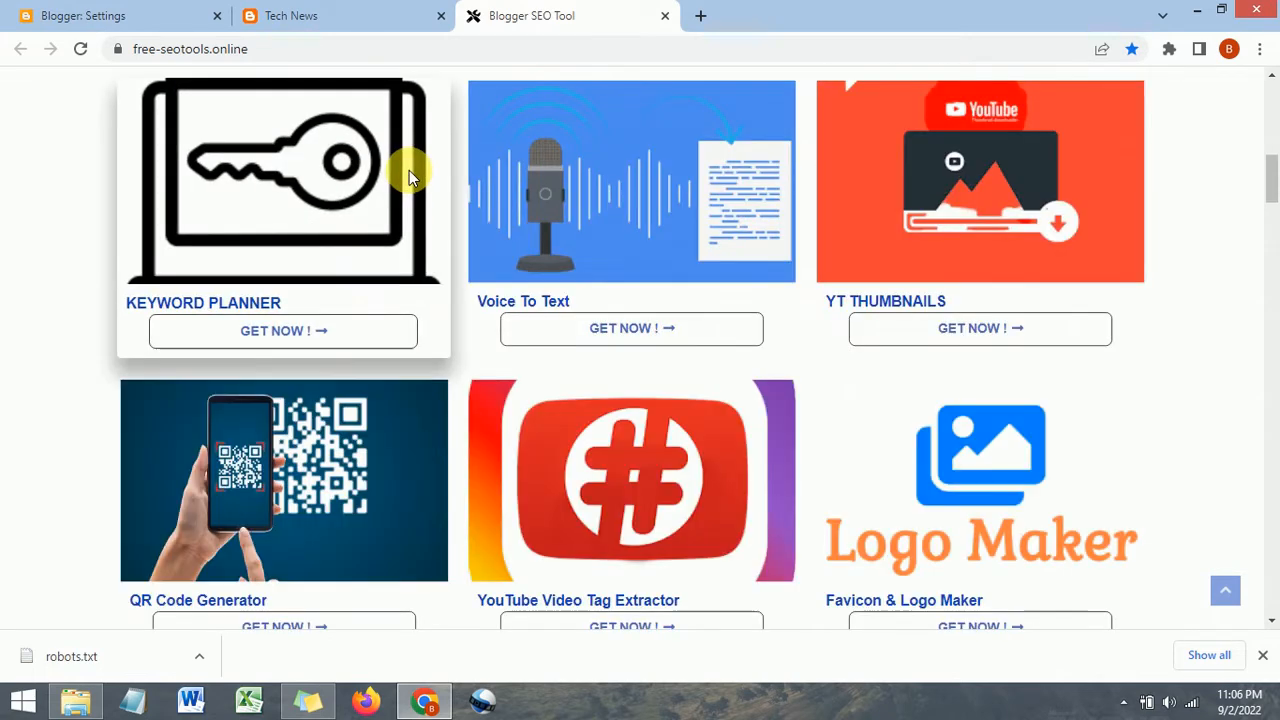
pyautogui.scroll(-1, 857, 243)
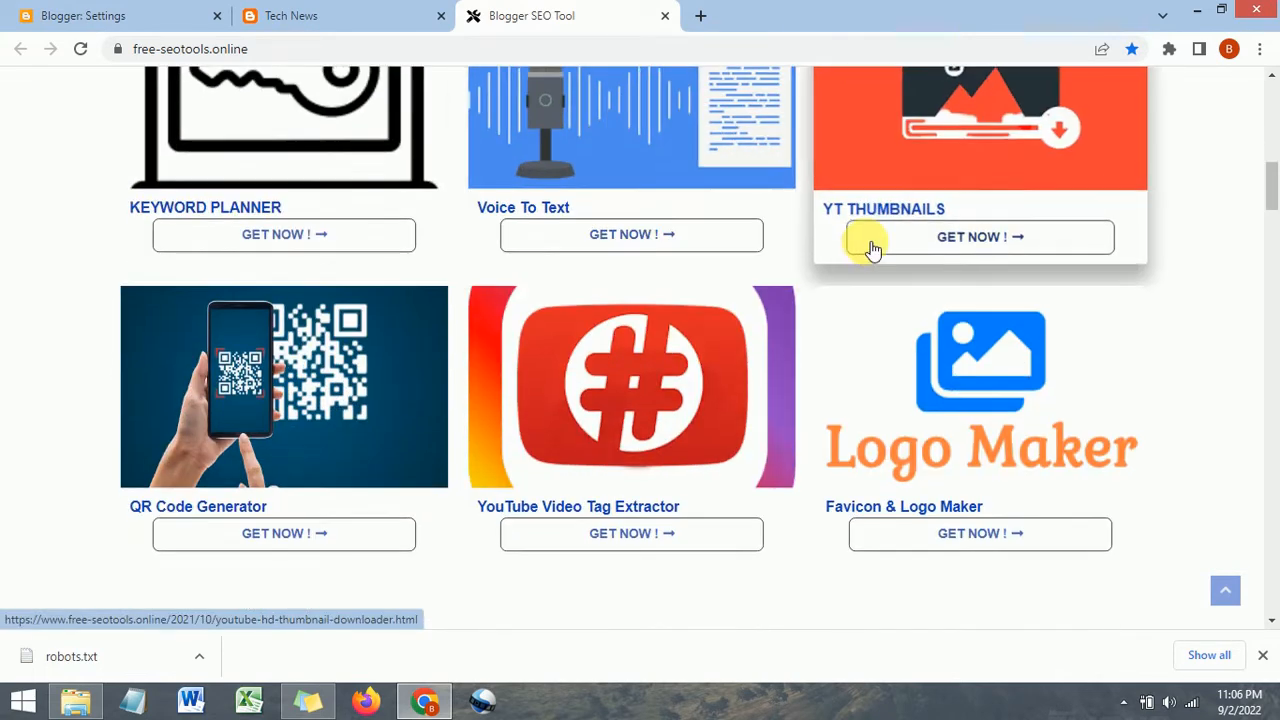
pyautogui.scroll(2, 859, 282)
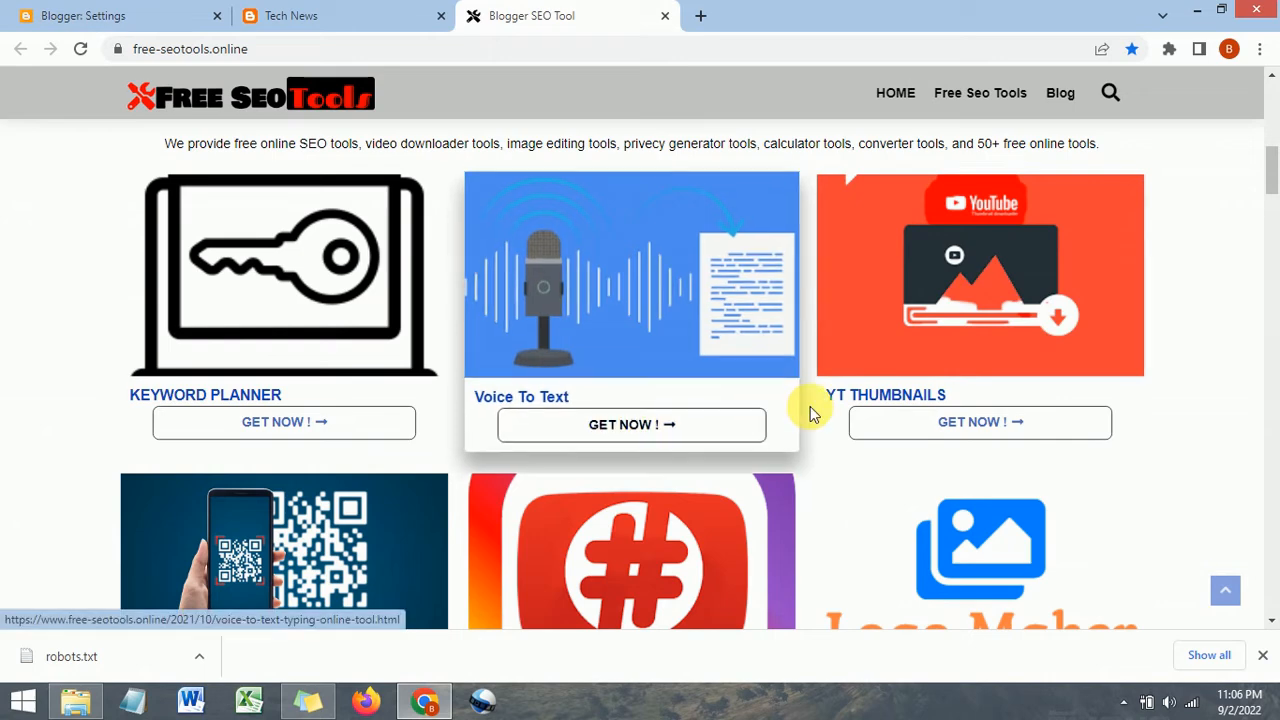
pyautogui.scroll(-3, 449, 337)
pyautogui.scroll(1, 460, 305)
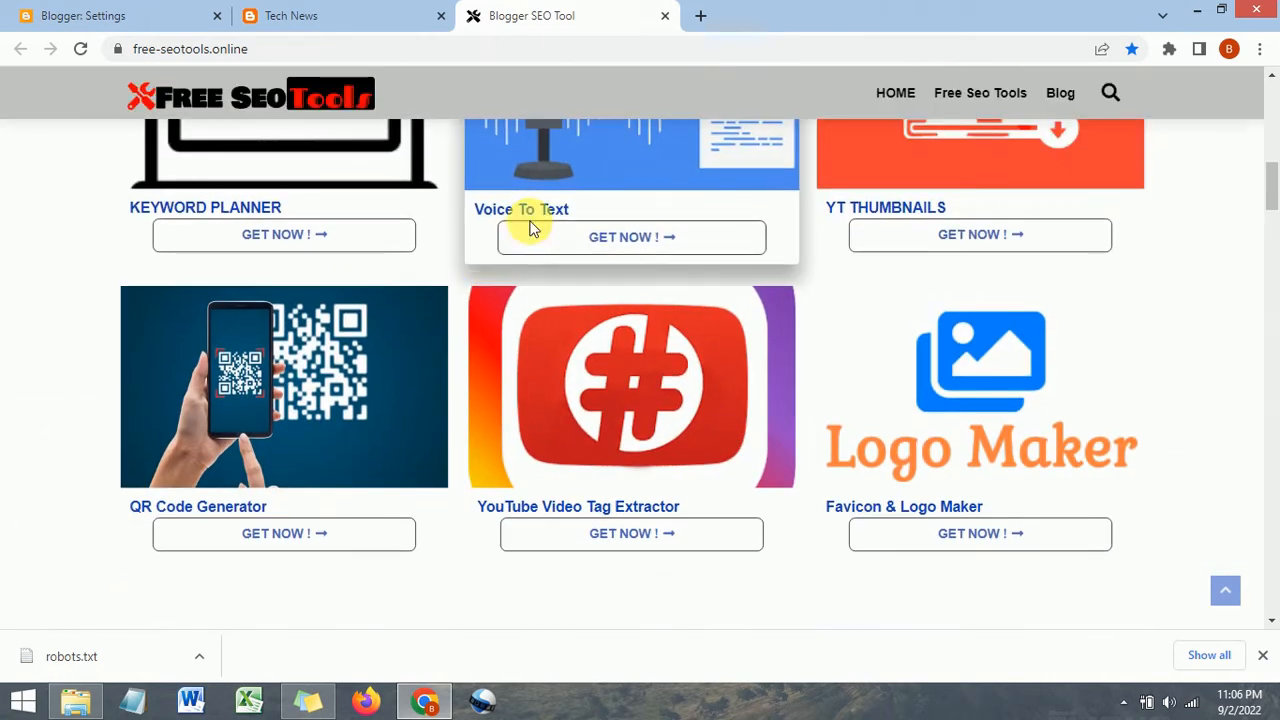
pyautogui.scroll(-3, 580, 266)
pyautogui.scroll(-3, 671, 337)
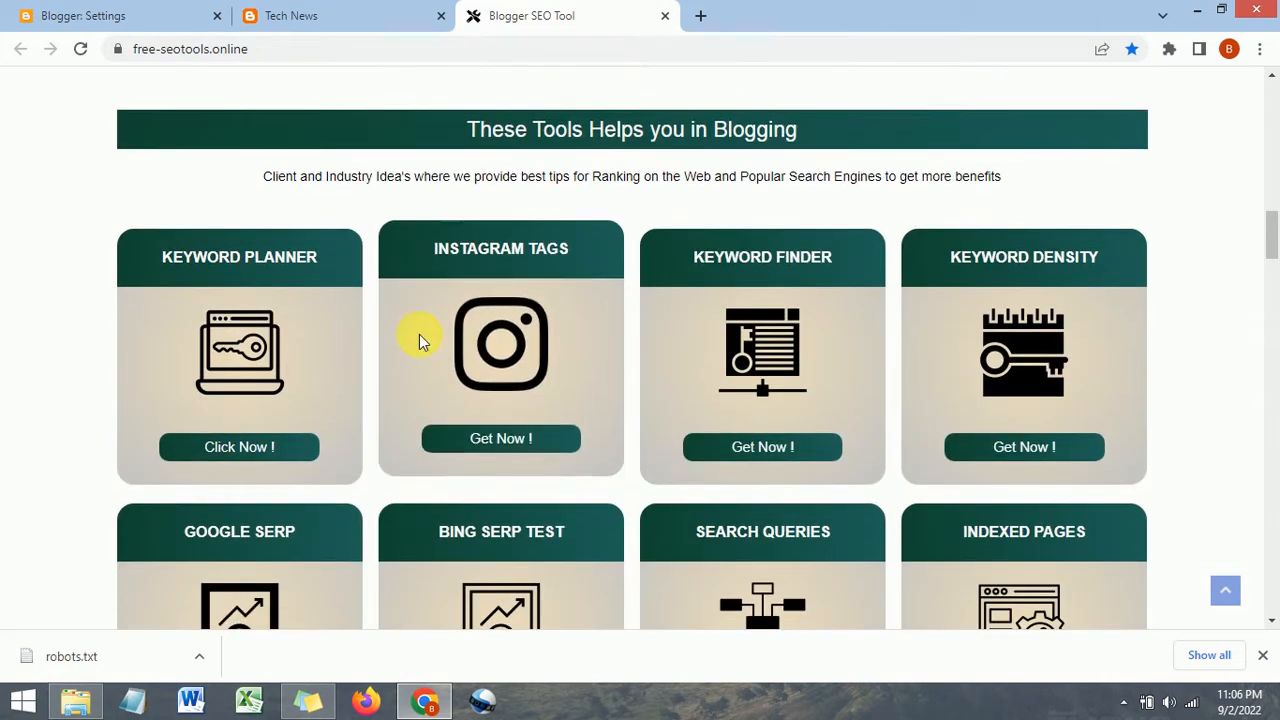
pyautogui.scroll(-1, 419, 340)
pyautogui.scroll(-3, 71, 349)
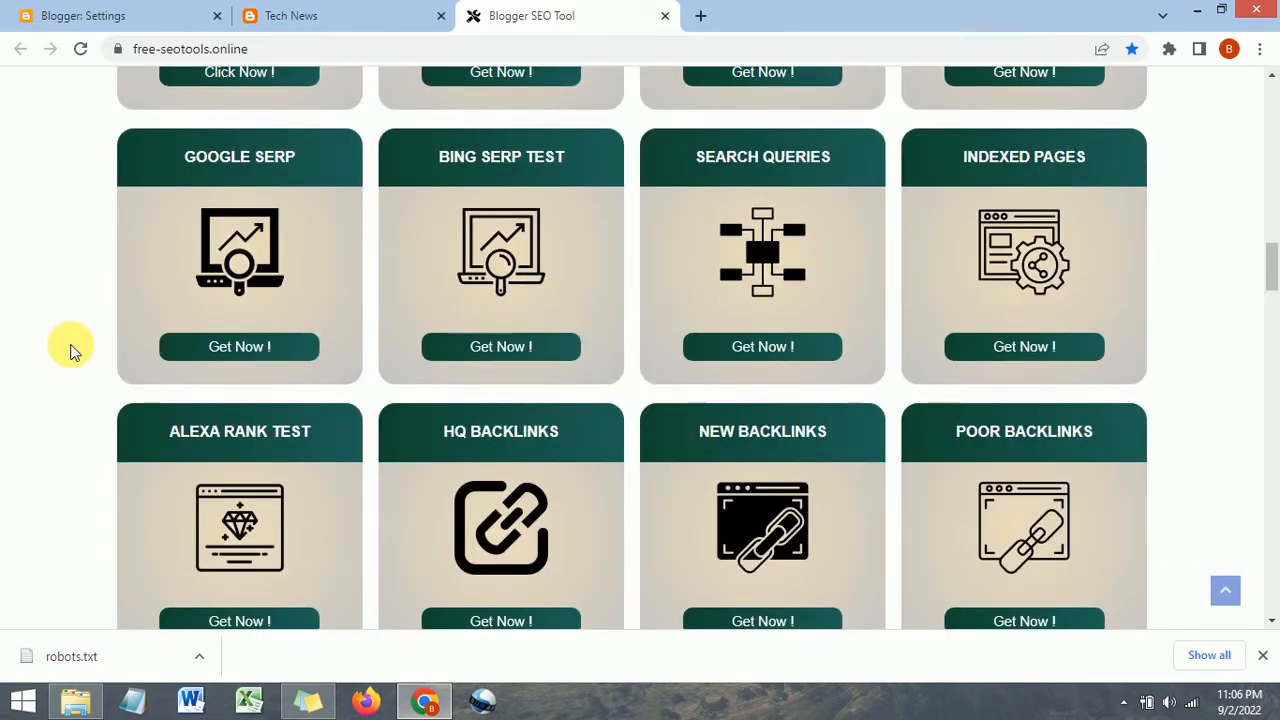
pyautogui.scroll(-4, 168, 317)
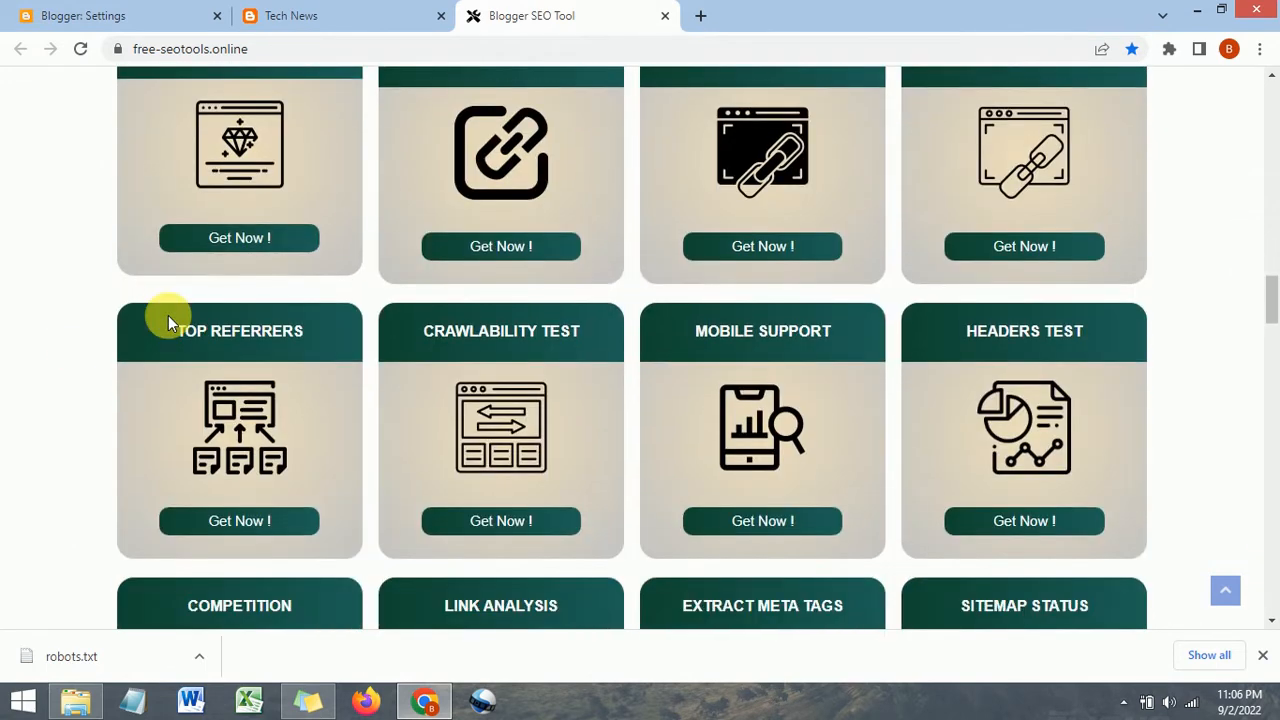
pyautogui.scroll(-4, 168, 318)
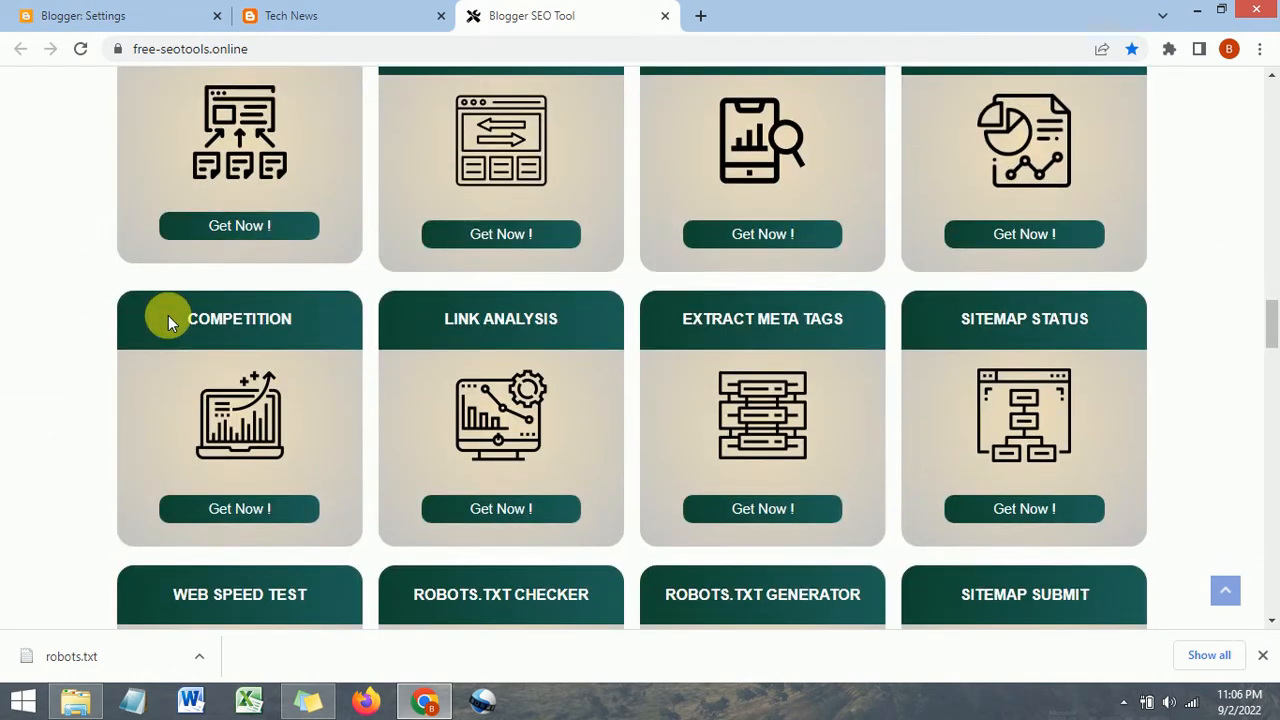
pyautogui.scroll(-1, 168, 315)
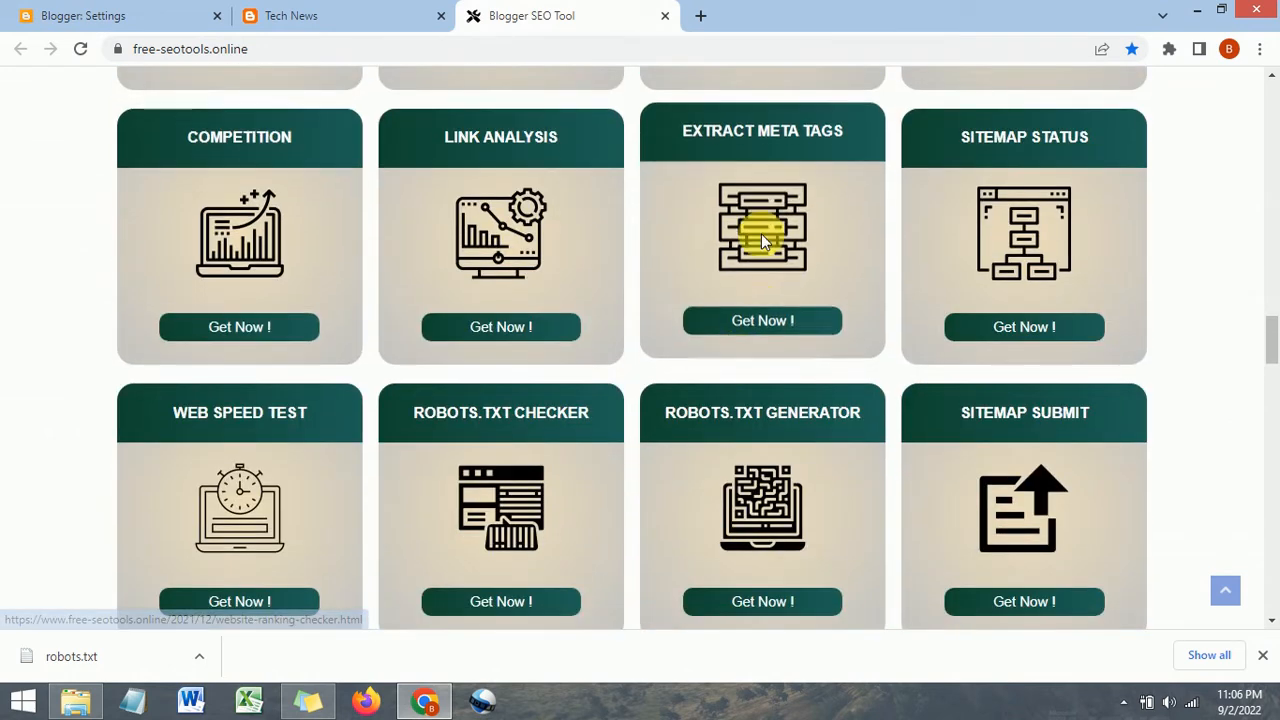
pyautogui.scroll(-1, 747, 431)
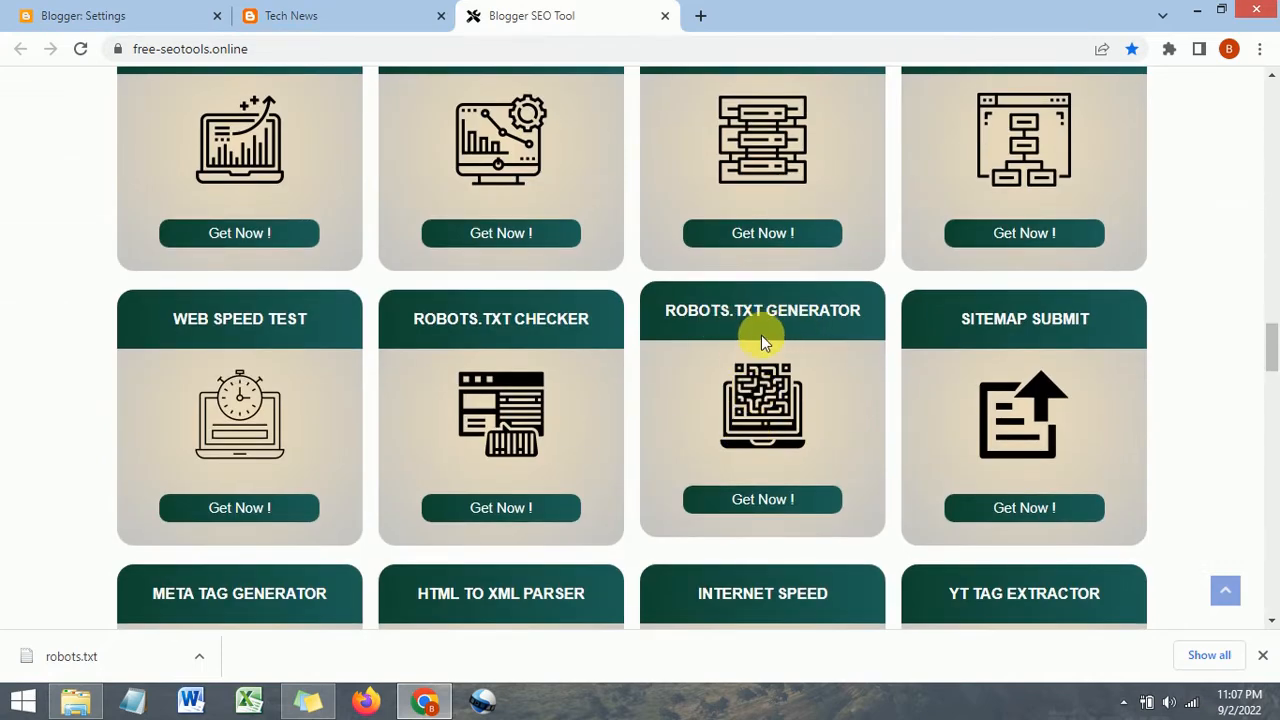
pyautogui.scroll(-1, 761, 396)
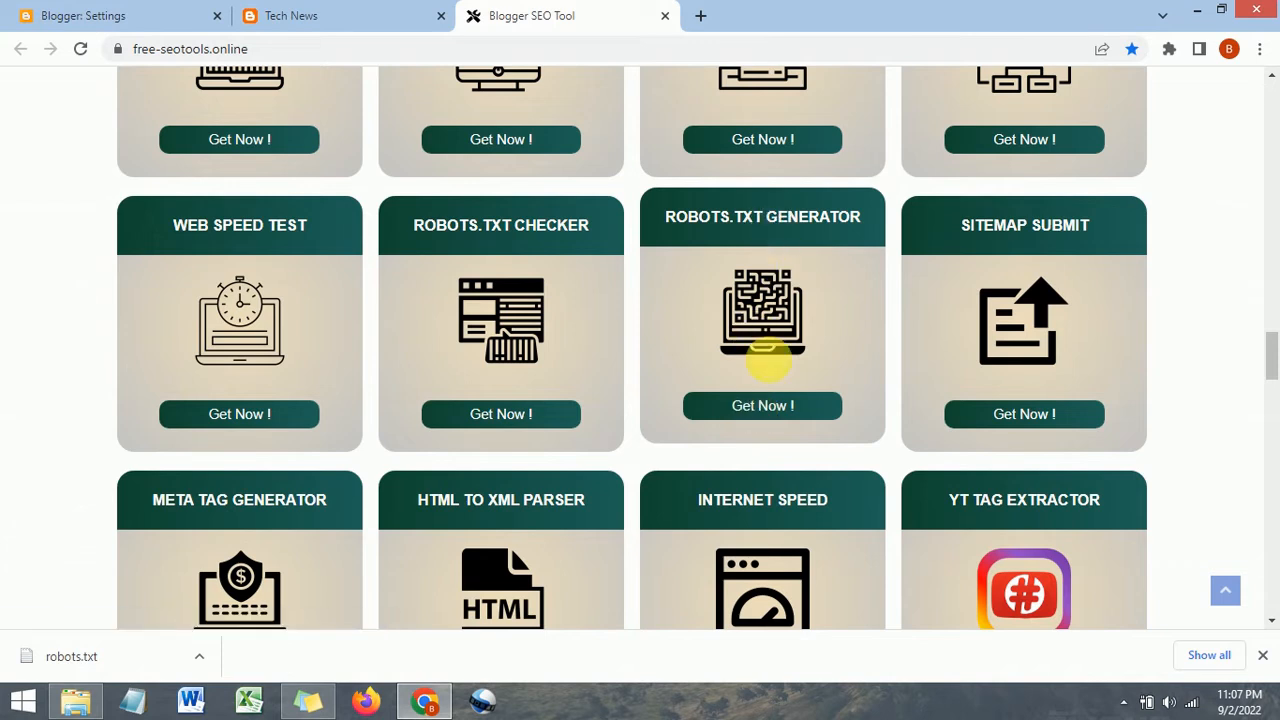
pyautogui.click(757, 408)
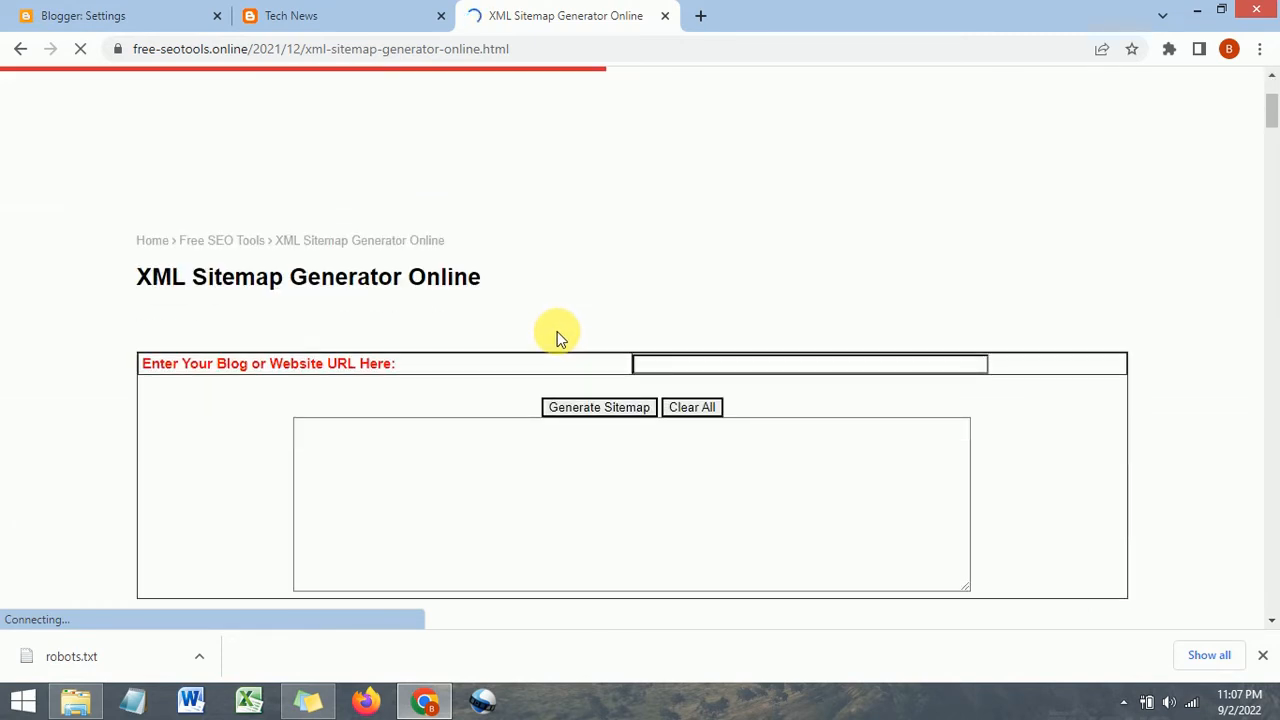
pyautogui.click(657, 363)
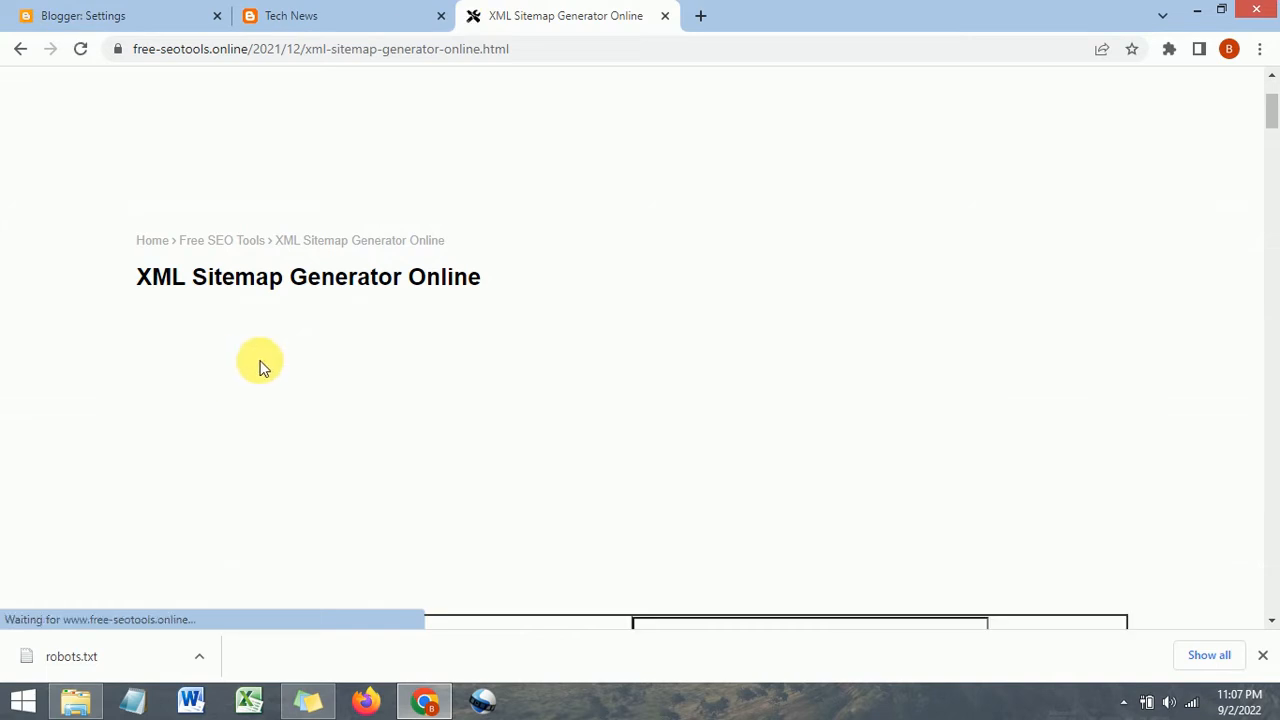
pyautogui.scroll(-3, 250, 310)
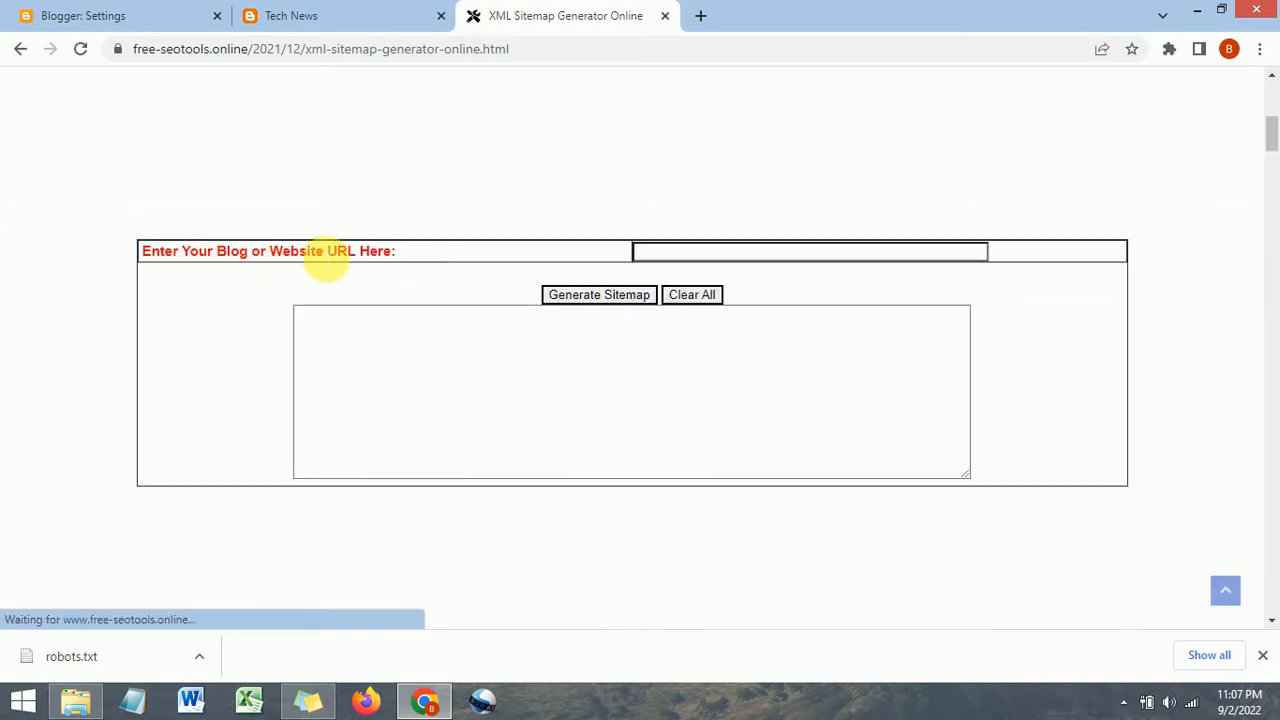
pyautogui.click(400, 15)
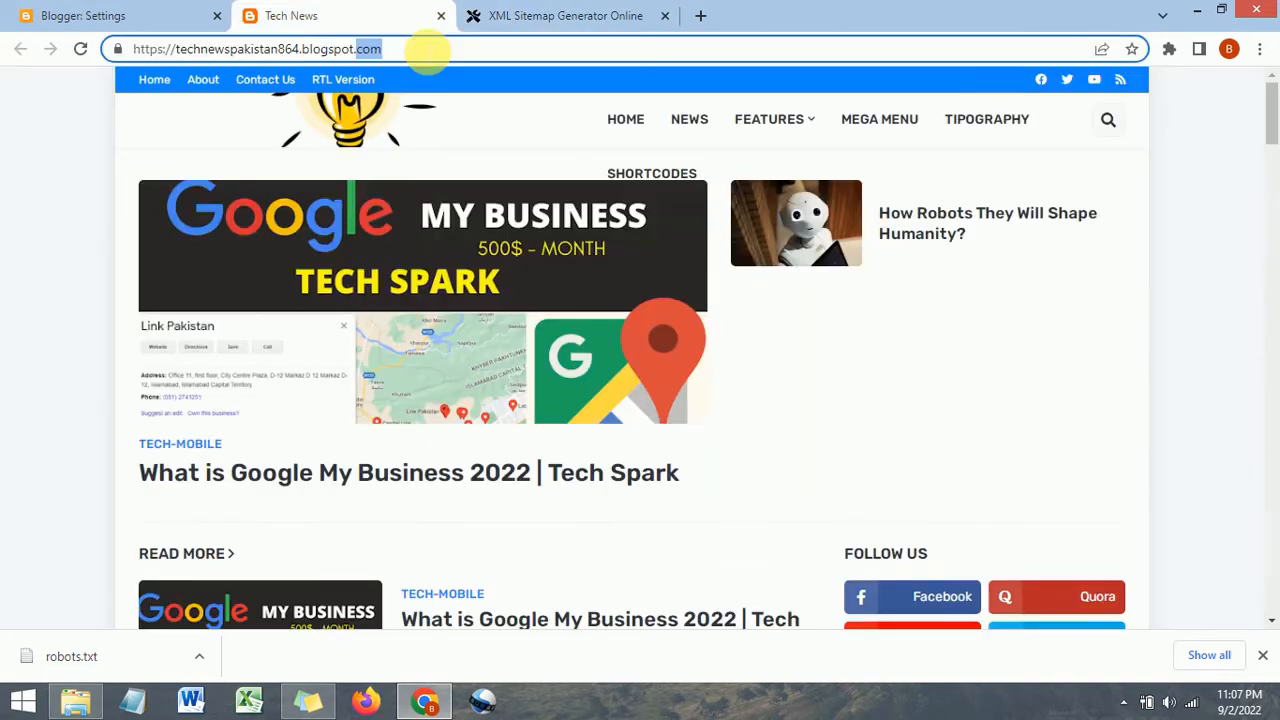
pyautogui.click(426, 50)
pyautogui.hotkey('ctrl', 'c')
pyautogui.click(571, 12)
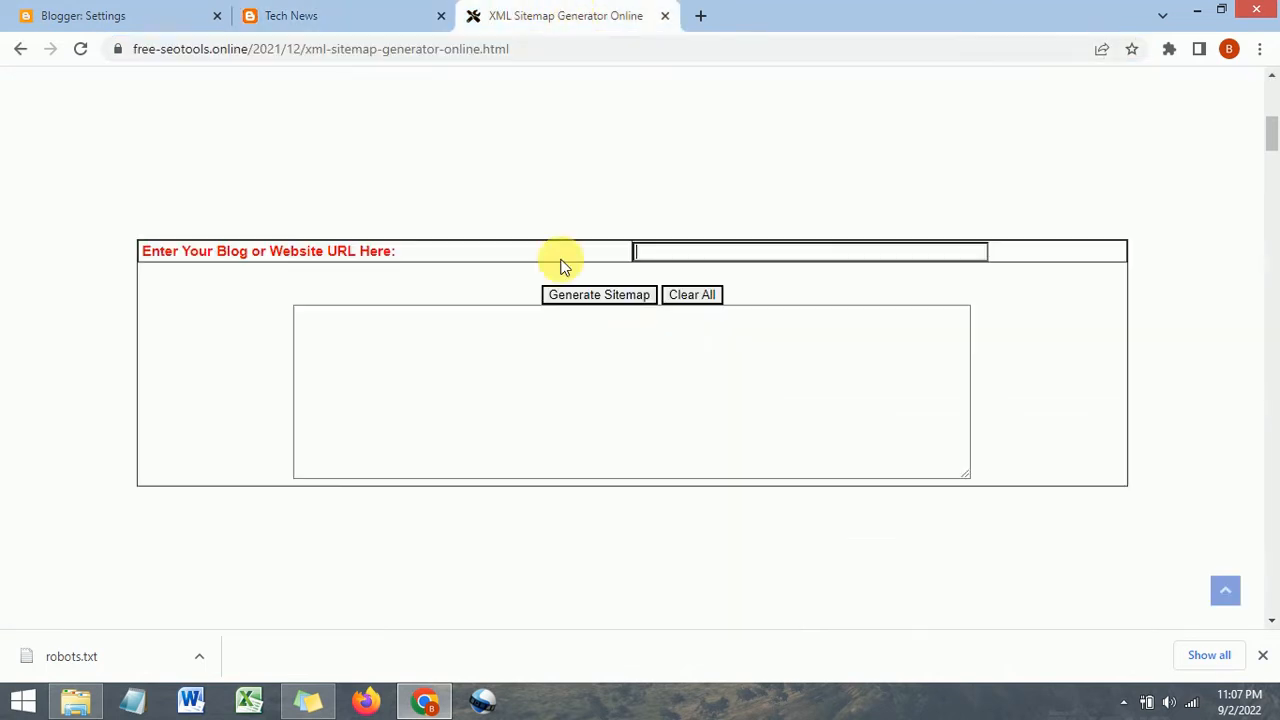
pyautogui.rightClick(652, 255)
pyautogui.click(700, 362)
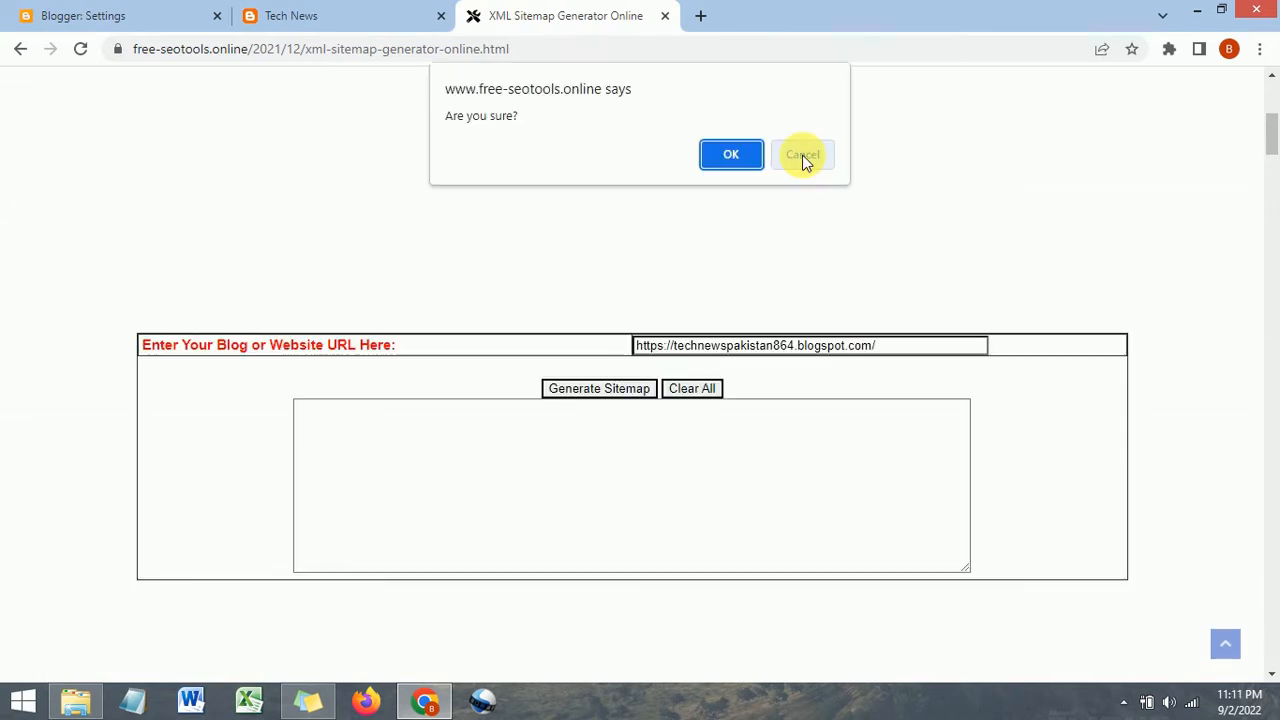
# Generate the sitemap code for the entered blog URL and accept the confirmation prompt.
pyautogui.click(803, 160)
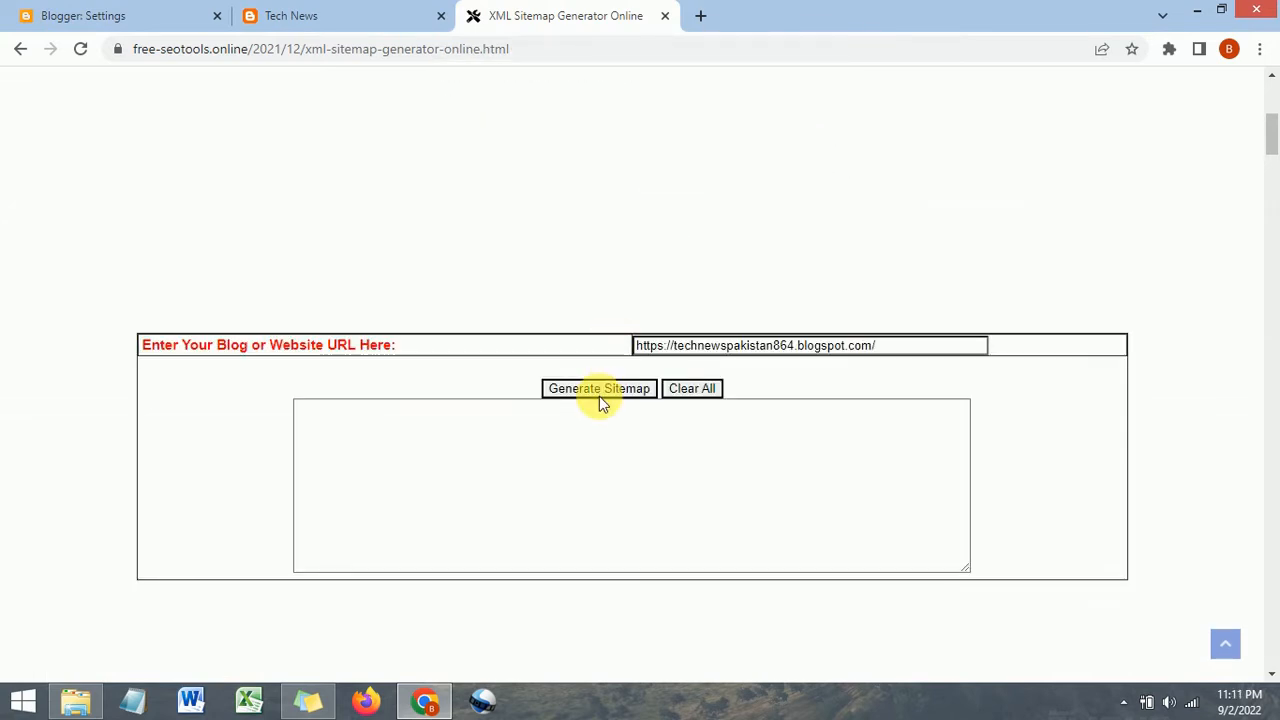
pyautogui.click(596, 390)
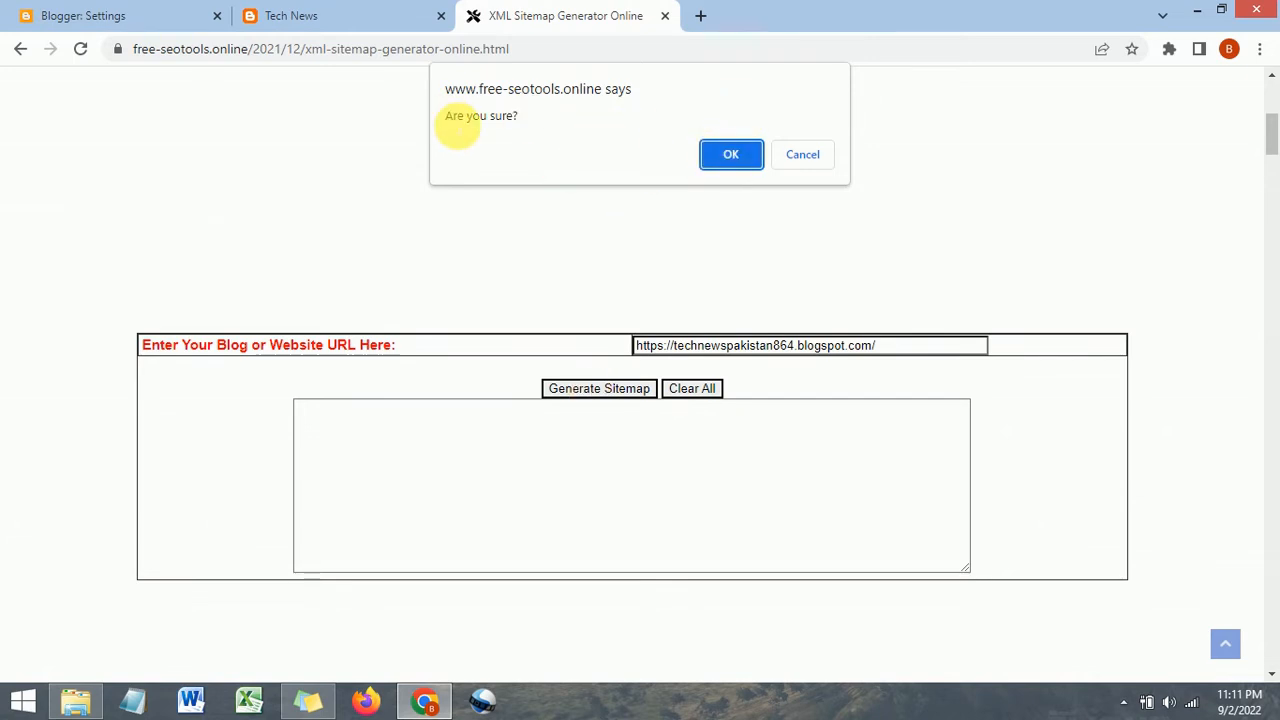
pyautogui.click(721, 156)
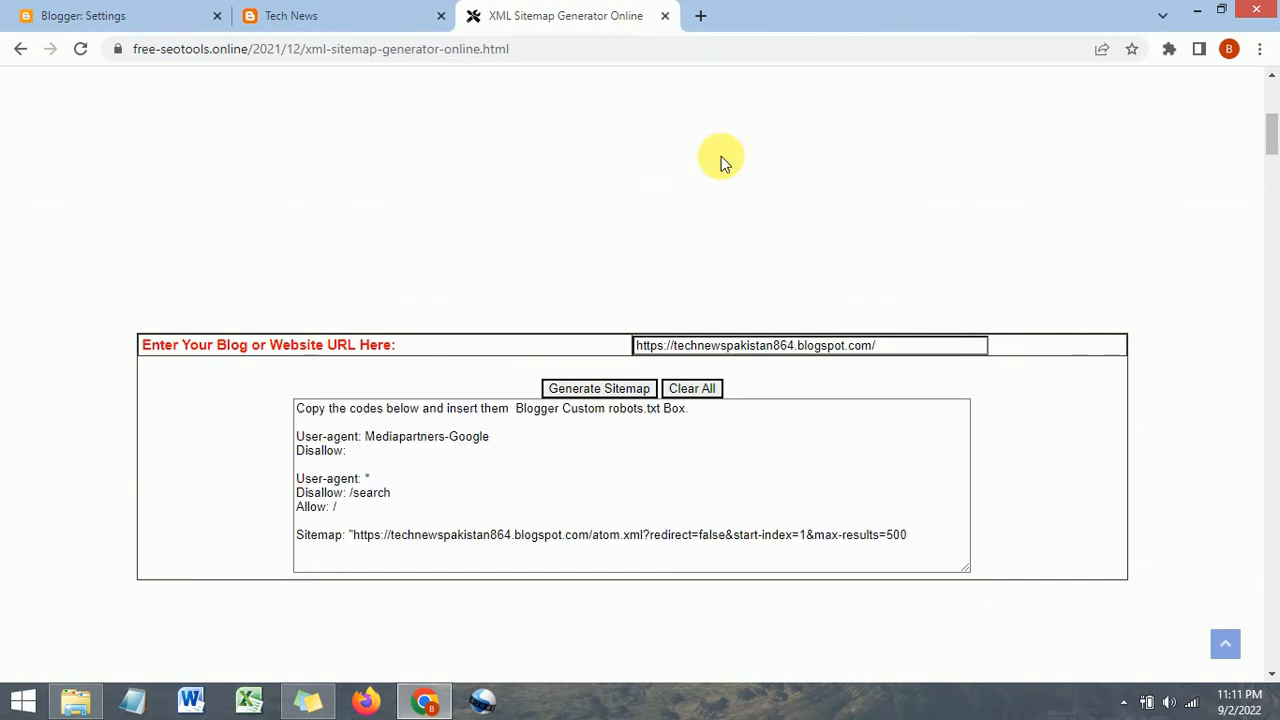
# Copy the generated code from the "User-agent: Mediapartners-Google" line through the end of the Sitemap line.
pyautogui.scroll(-1, 509, 497)
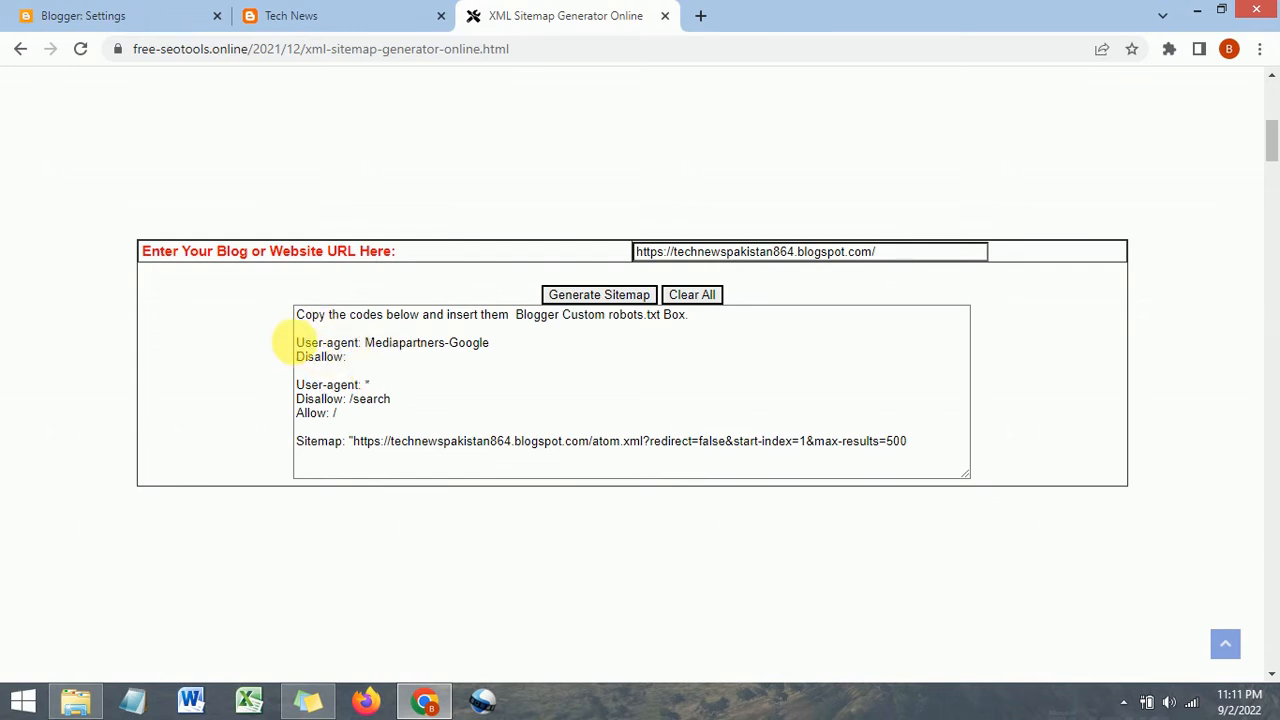
pyautogui.moveTo(297, 345); pyautogui.dragTo(928, 460)
pyautogui.rightClick(400, 355)
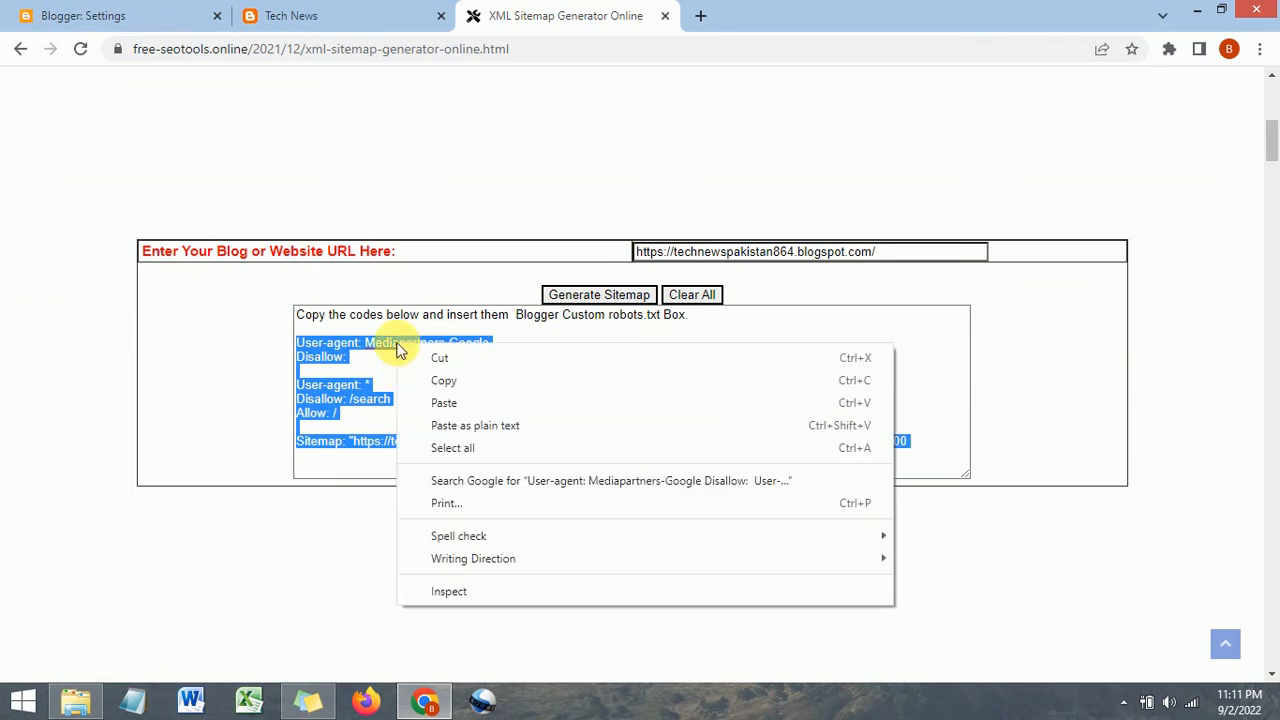
pyautogui.click(432, 377)
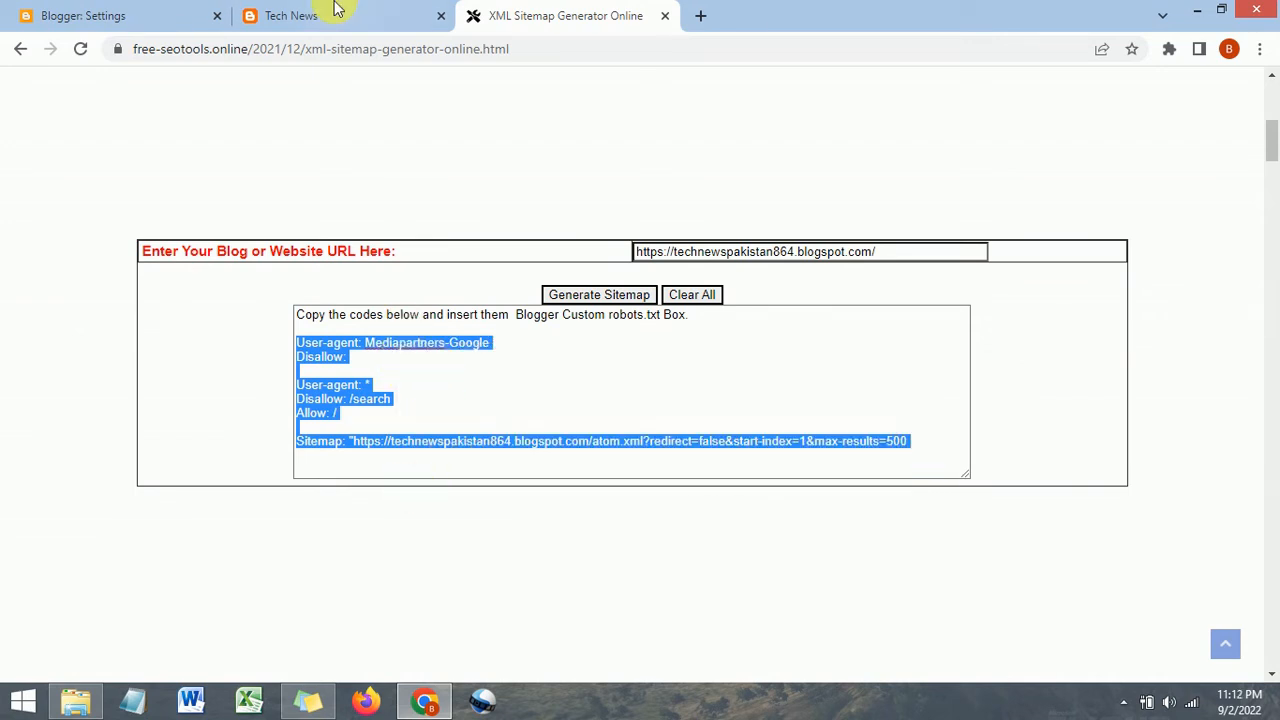
# In the Blogger settings, cancel the empty robots.txt dialog, toggle custom robots.txt off and on, and reopen the dialog.
pyautogui.click(205, 12)
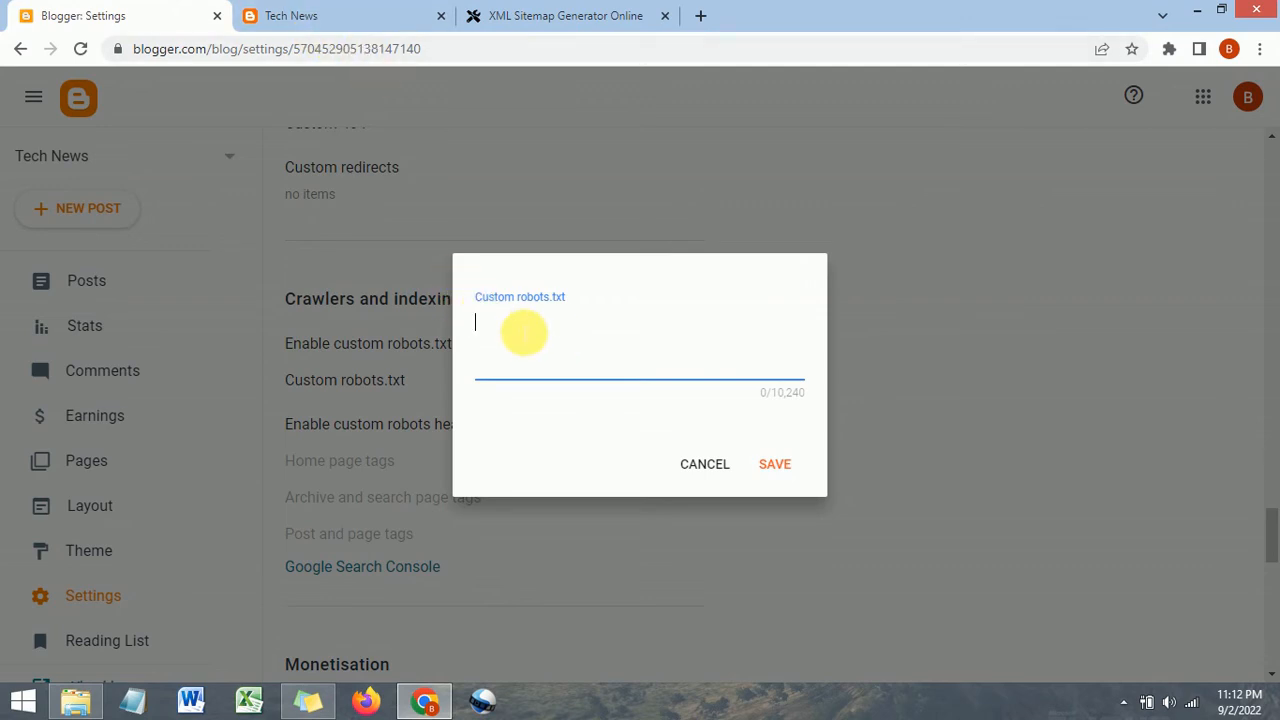
pyautogui.click(697, 464)
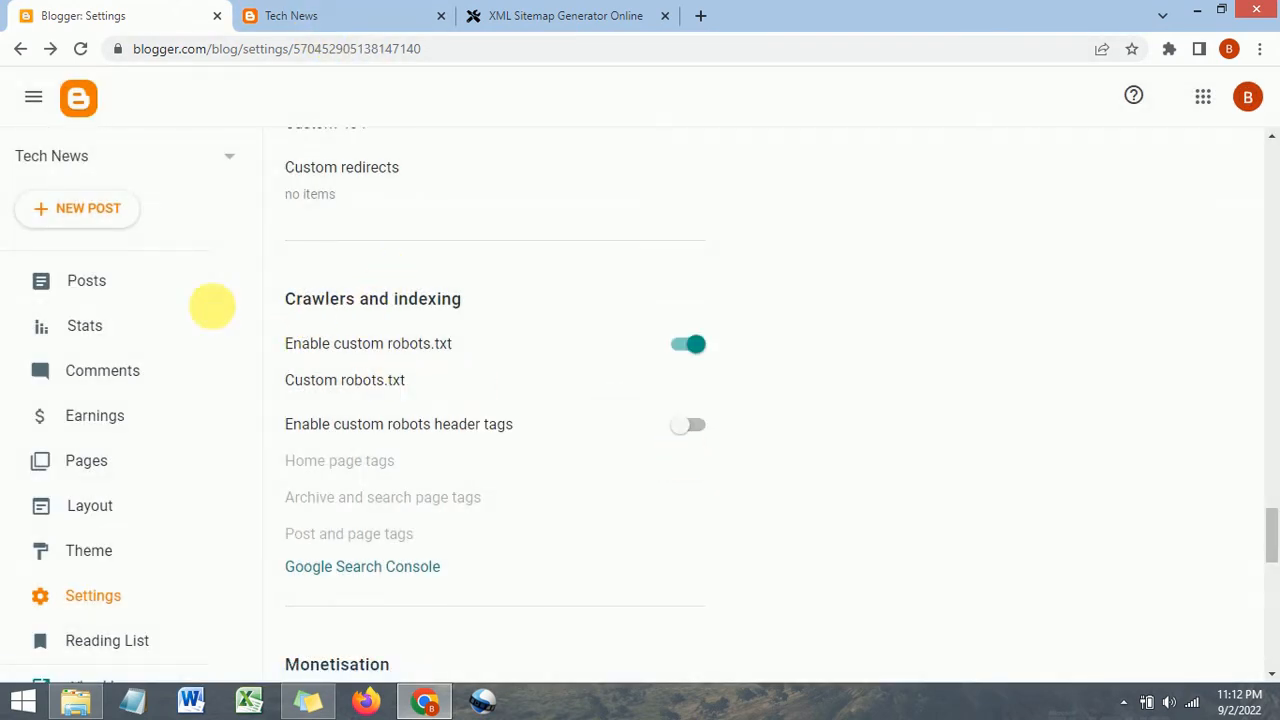
pyautogui.moveTo(287, 300); pyautogui.dragTo(477, 297)
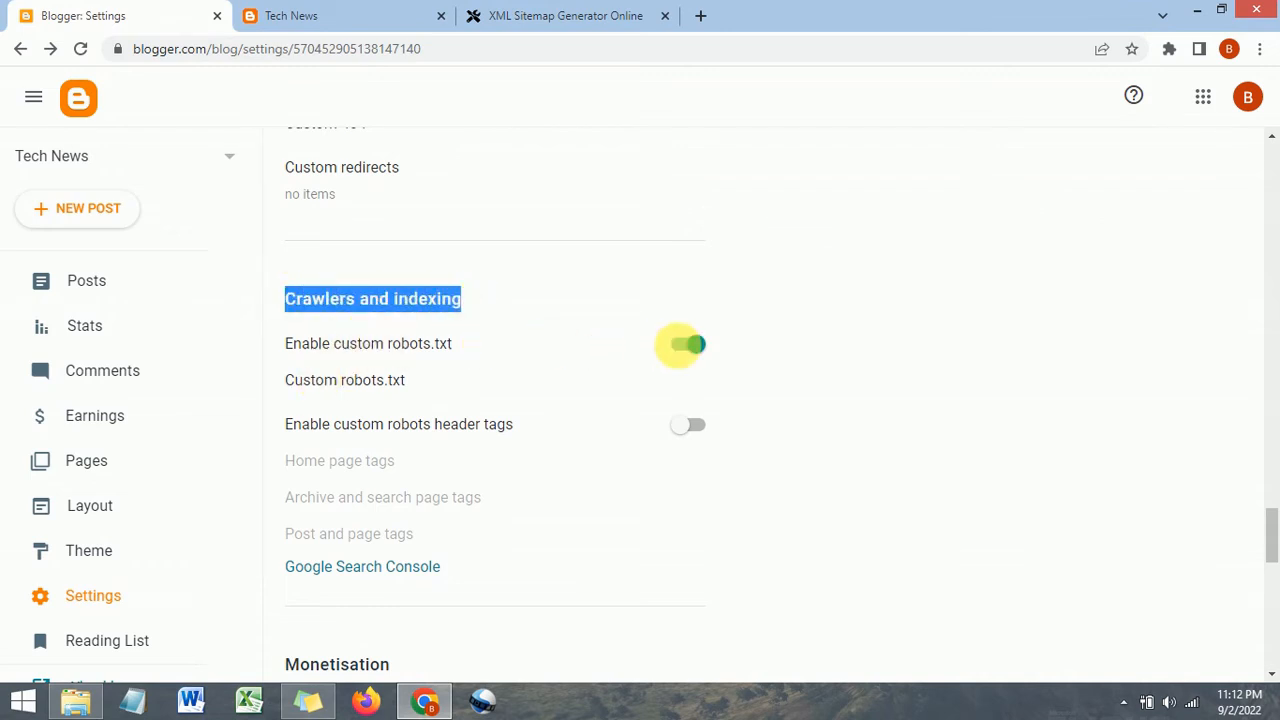
pyautogui.click(686, 345)
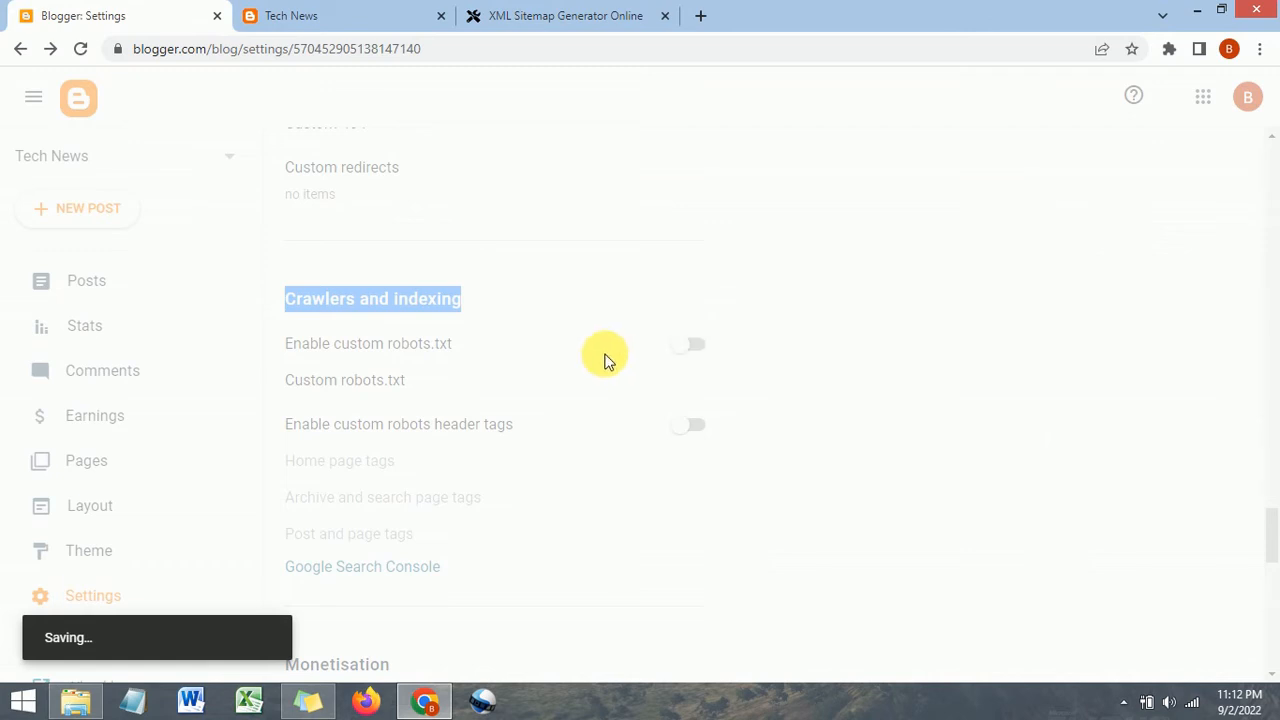
pyautogui.click(699, 346)
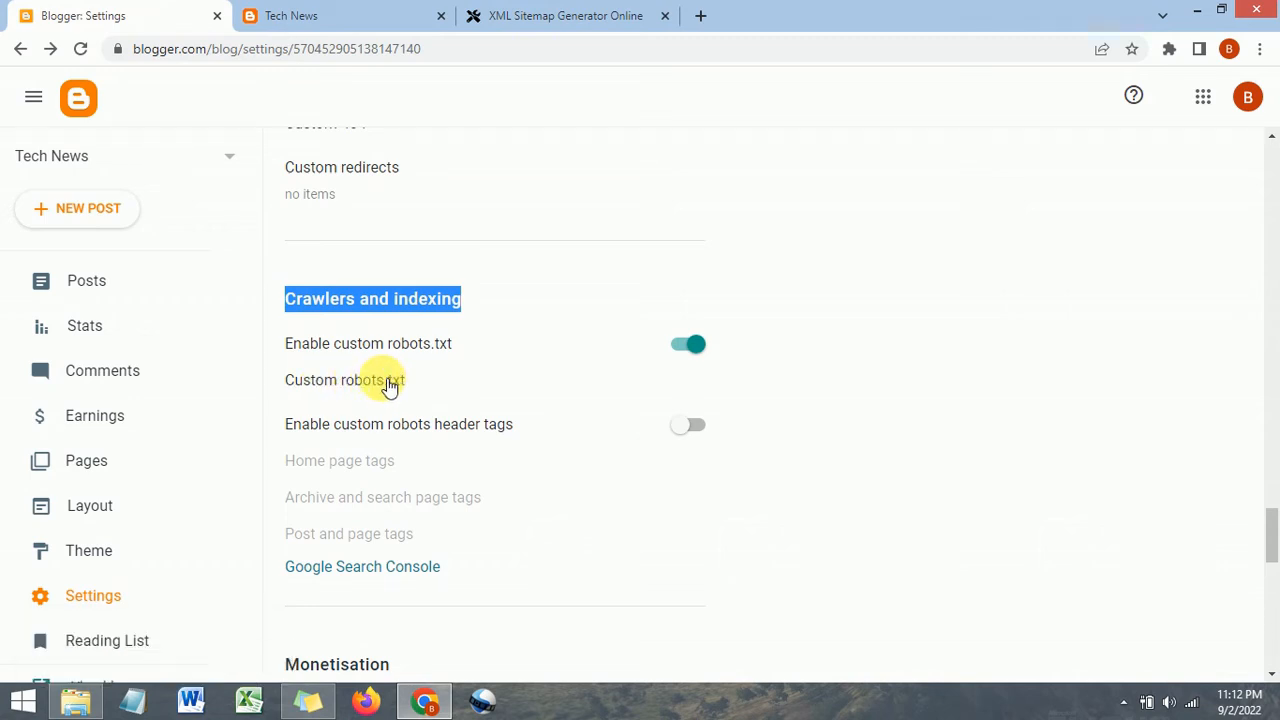
pyautogui.click(384, 381)
pyautogui.click(555, 370)
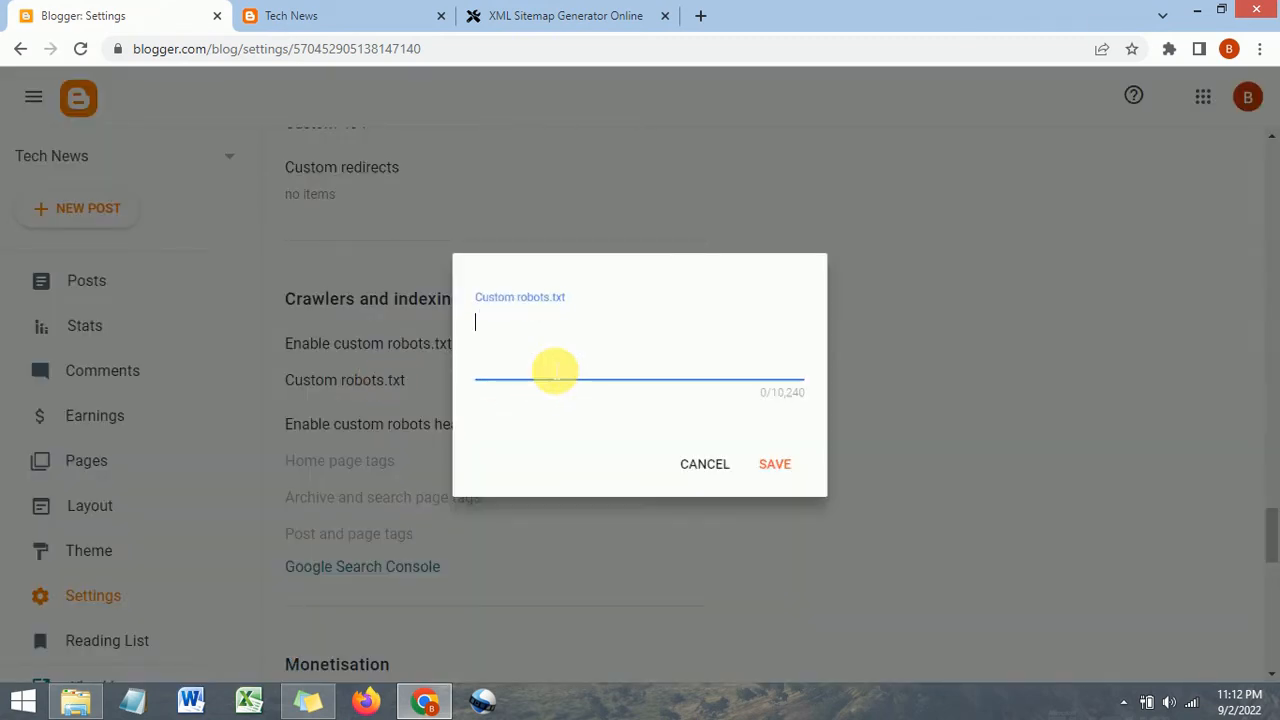
# Paste the copied generator code into the blog's Custom robots.txt field, remove the trailing line break, and save it.
pyautogui.click(557, 12)
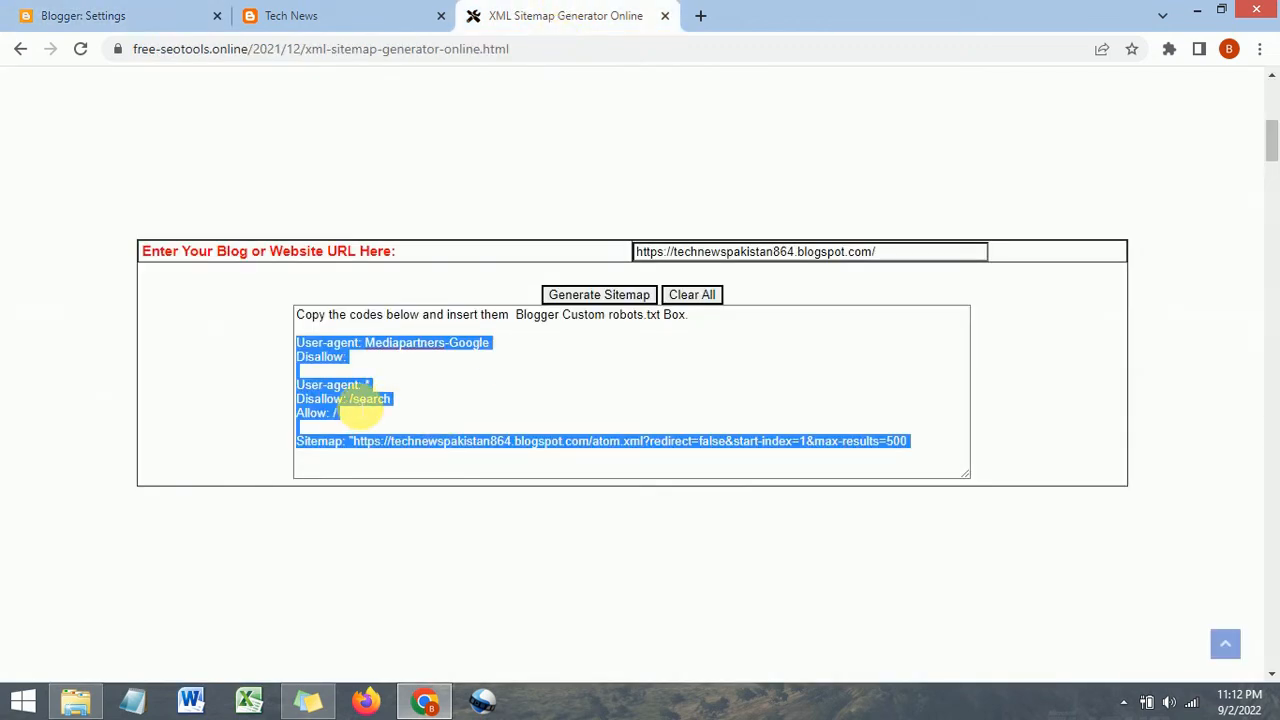
pyautogui.click(83, 15)
pyautogui.rightClick(502, 337)
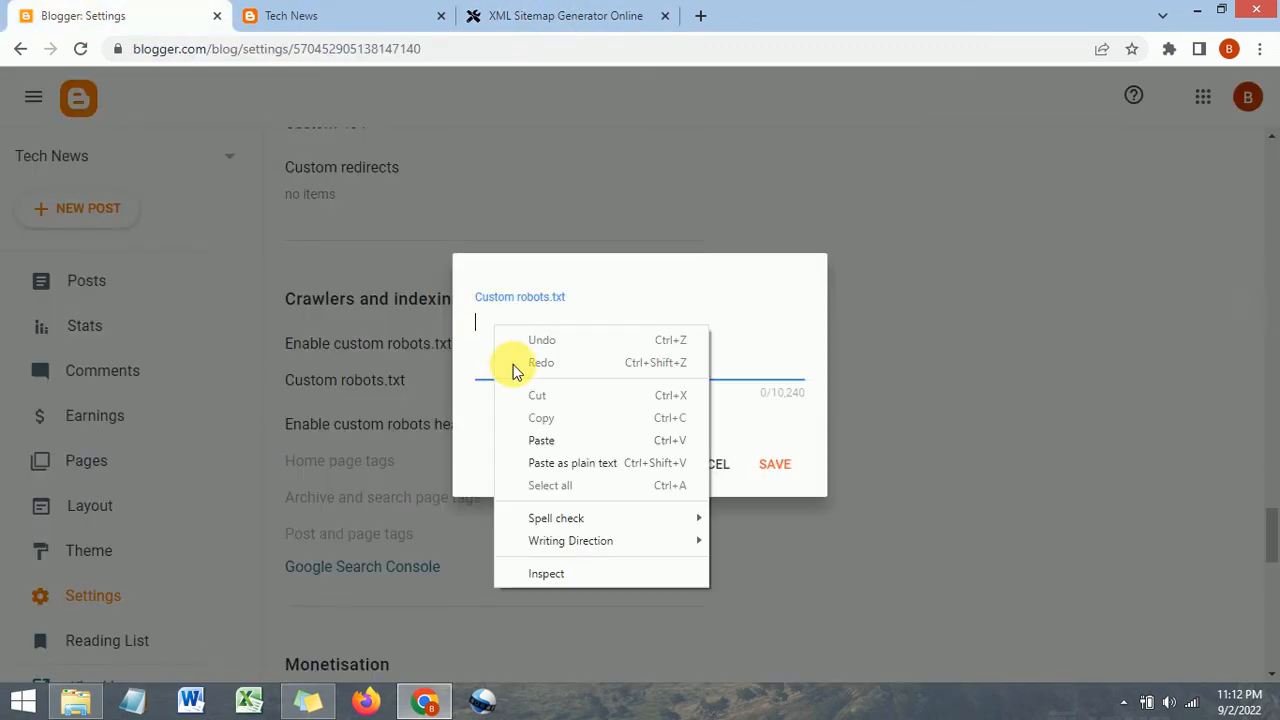
pyautogui.click(557, 450)
pyautogui.press('BackSpace')
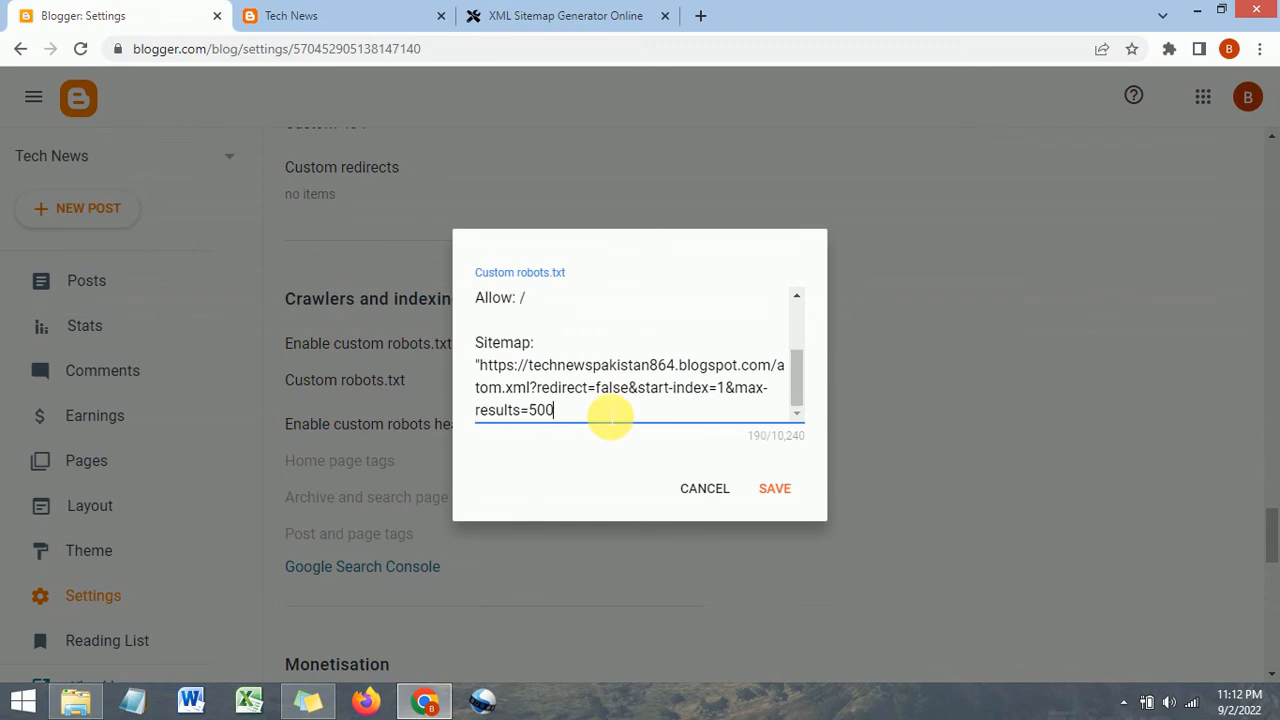
pyautogui.click(777, 490)
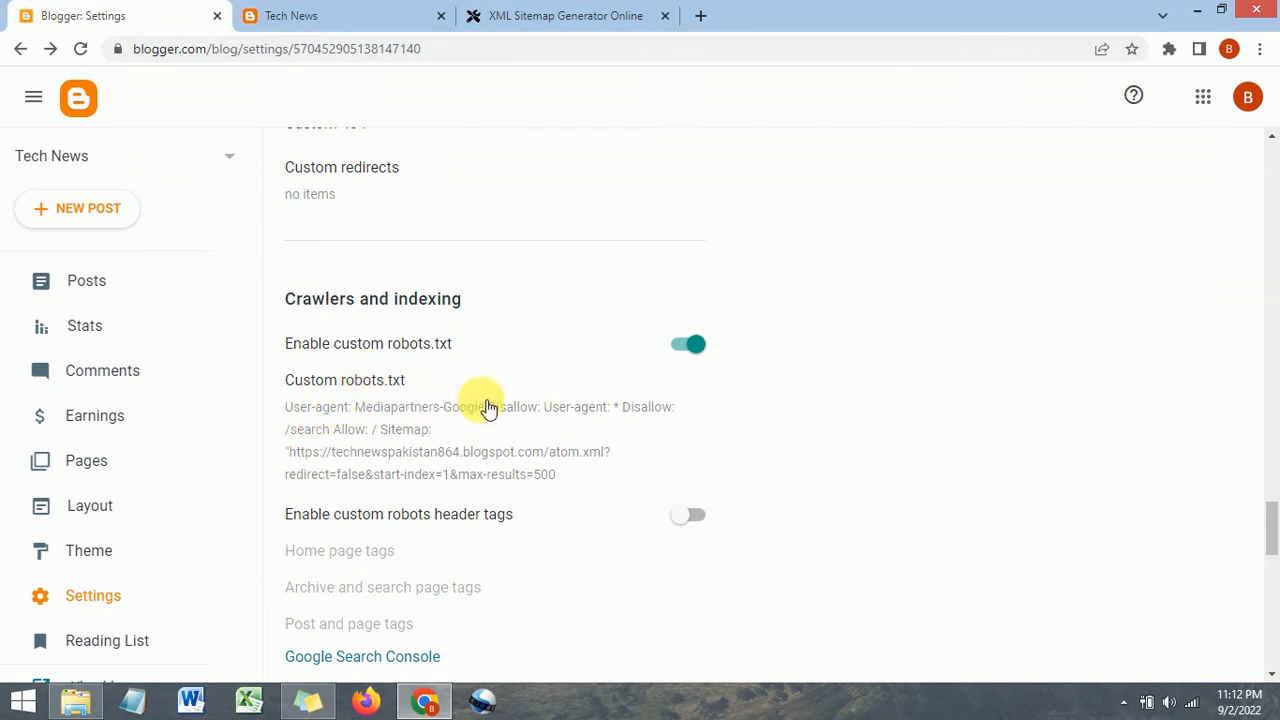
# Reload the Tech News blog's home page in its own browser tab and view it.
pyautogui.scroll(5, 487, 407)
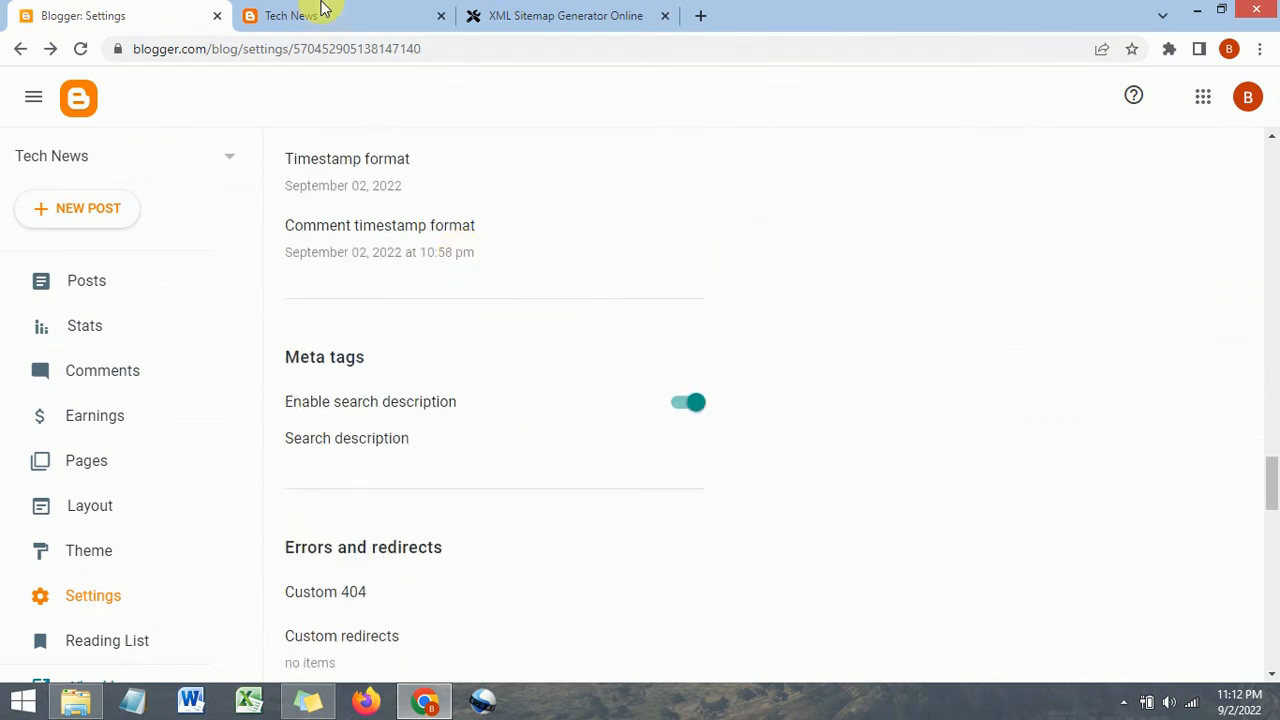
pyautogui.click(323, 13)
pyautogui.click(80, 50)
pyautogui.click(130, 10)
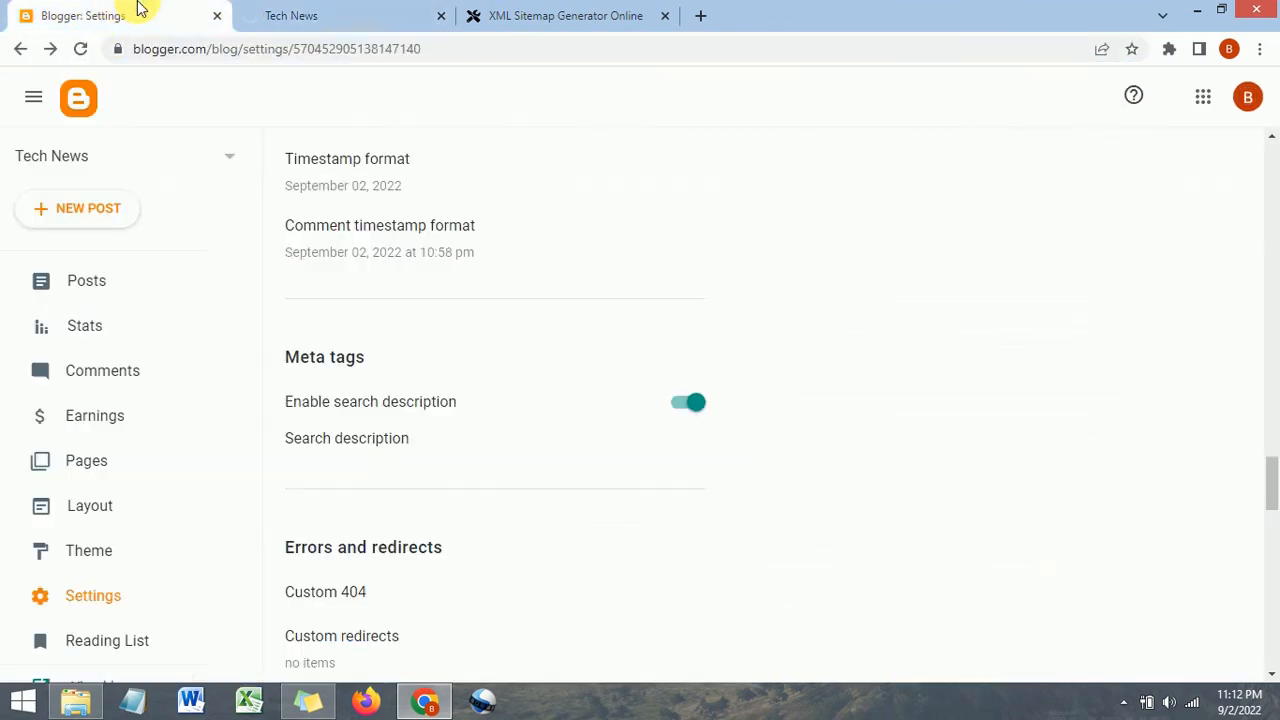
pyautogui.click(358, 9)
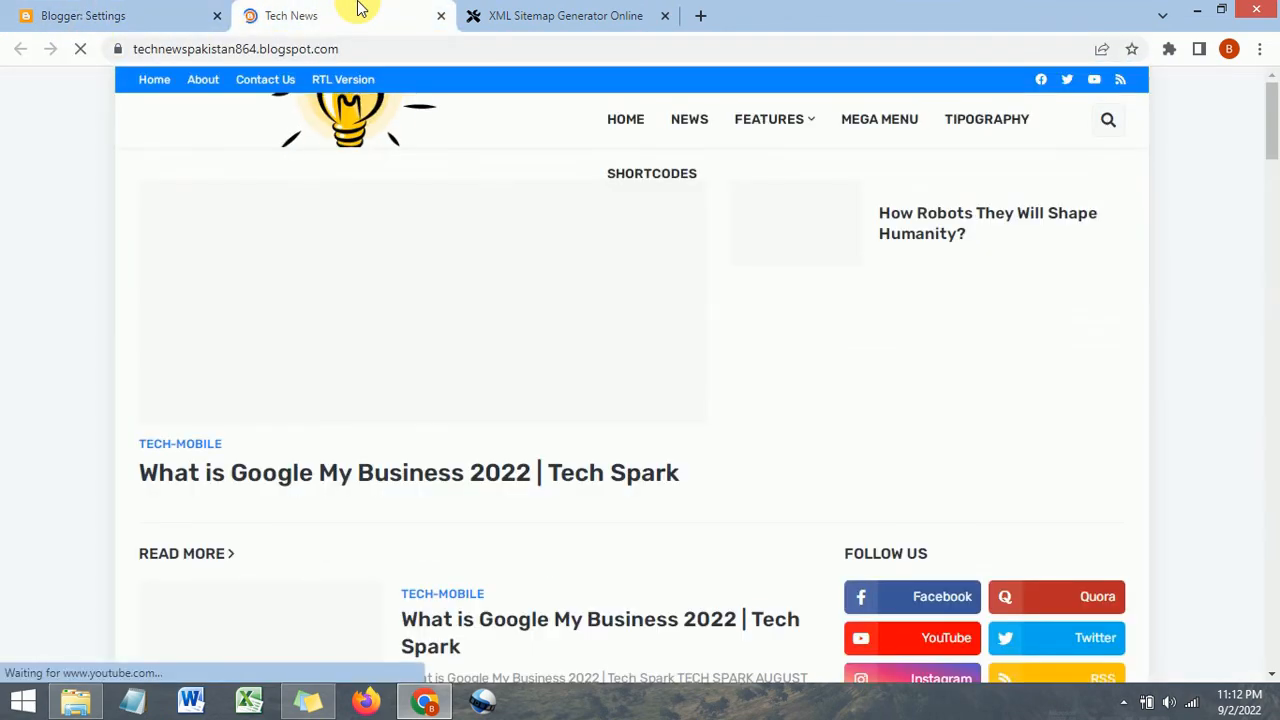